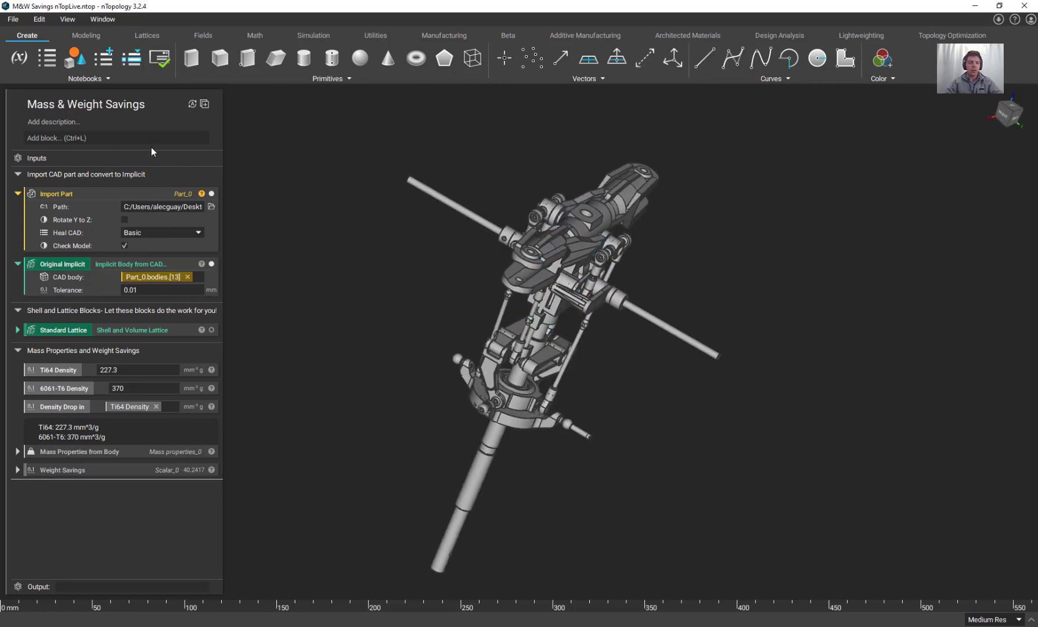
Step: Review the Import Part, Original Implicit, Mass Properties from Body and Weight Savings blocks in the finished Mass & Weight Savings notebook
click(153, 192)
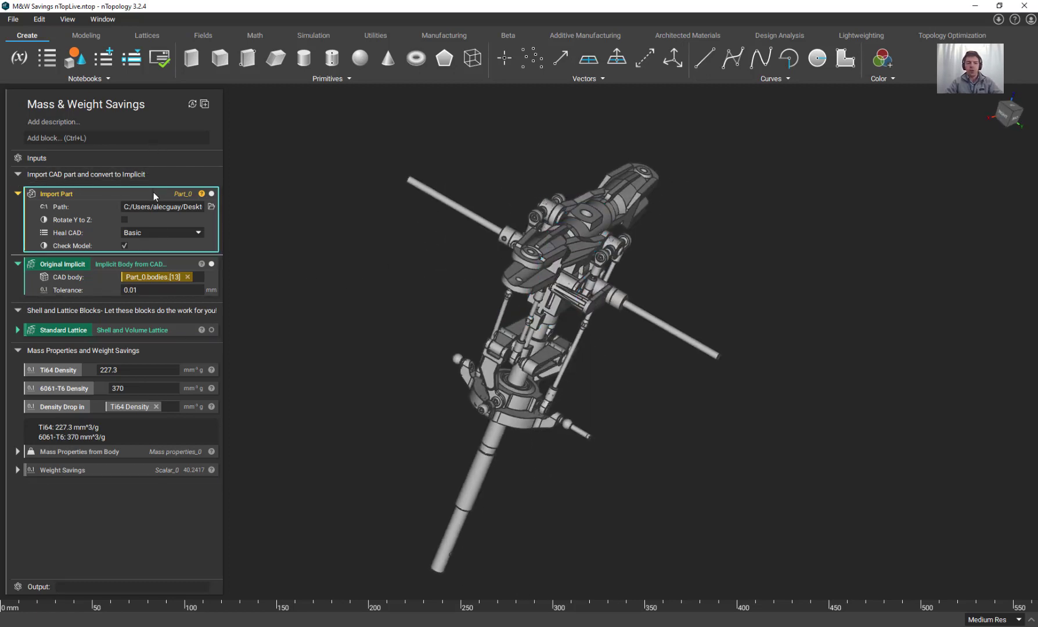
right_drag(522, 349, 447, 322)
click(132, 264)
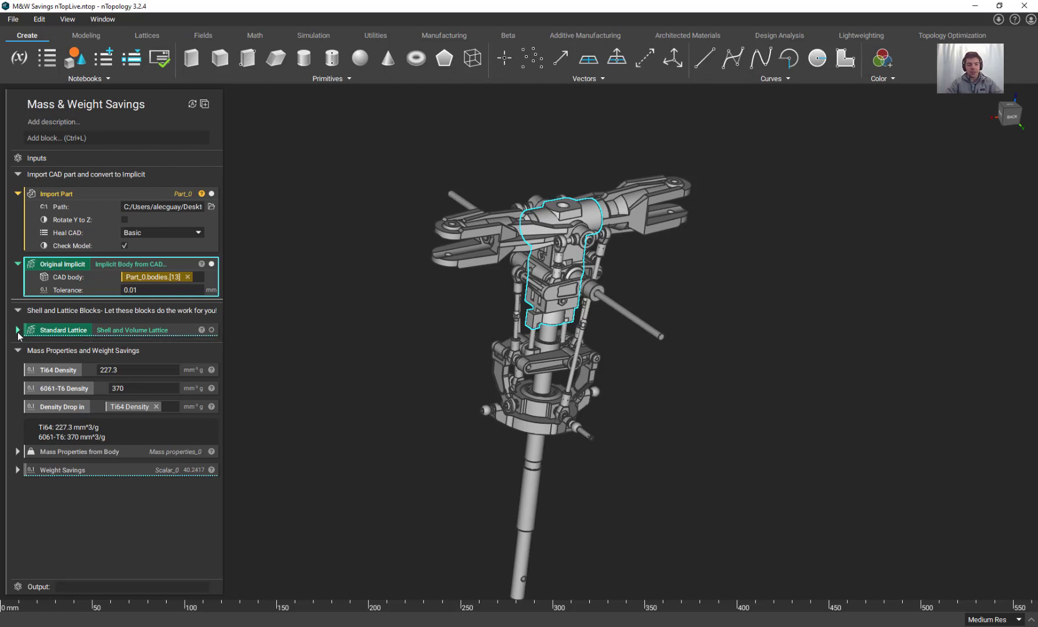
click(64, 453)
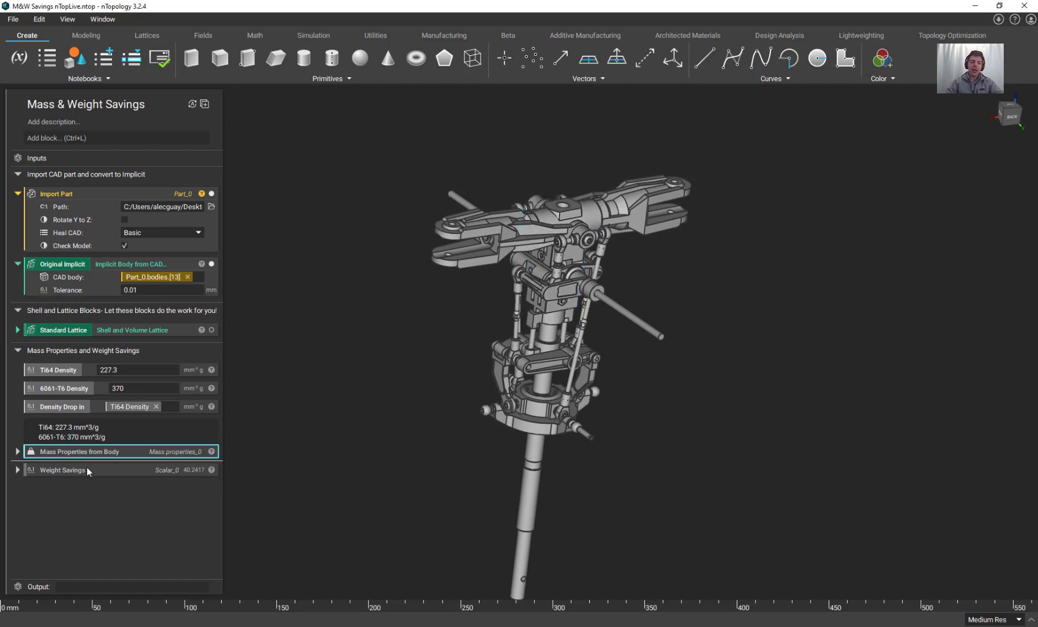
click(84, 472)
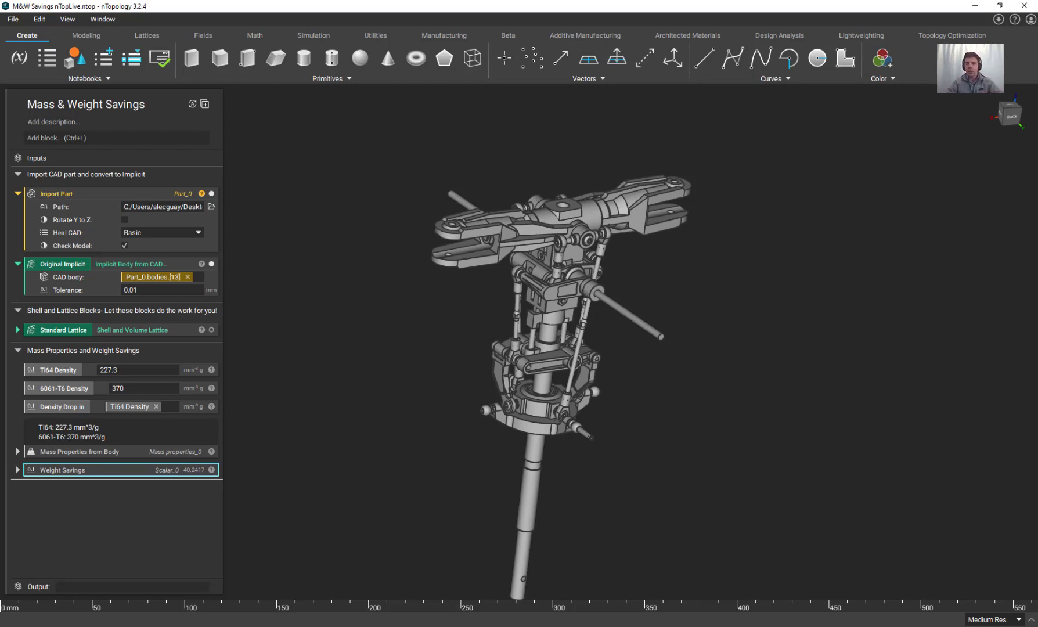
Step: Set the finished notebook aside and import Rotor_1.stp from the desktop into the new, empty notebook, shown full screen
click(980, 8)
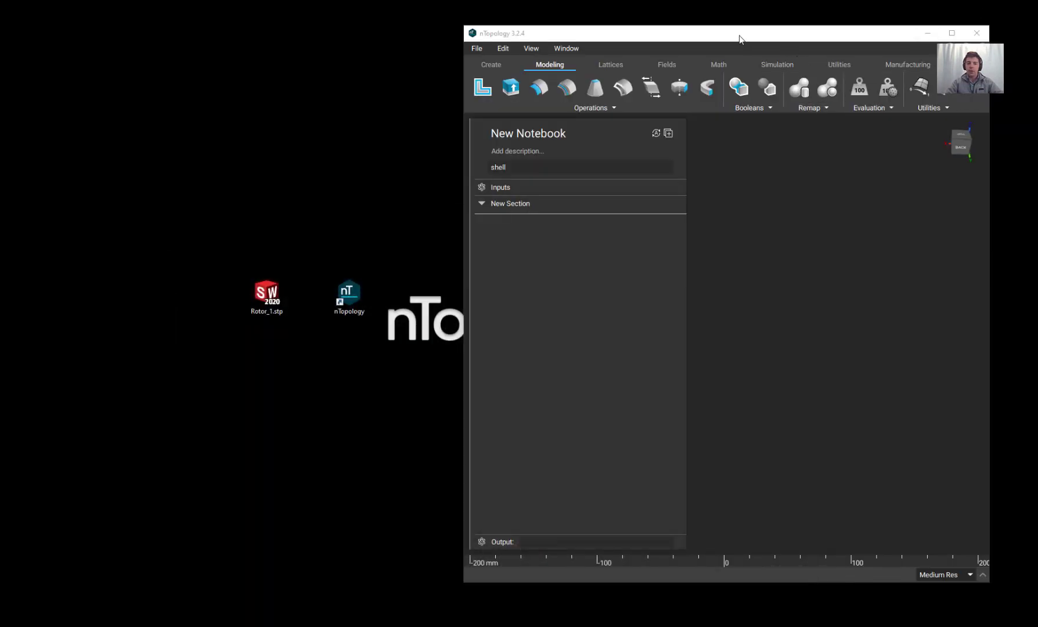
drag(737, 39, 700, 40)
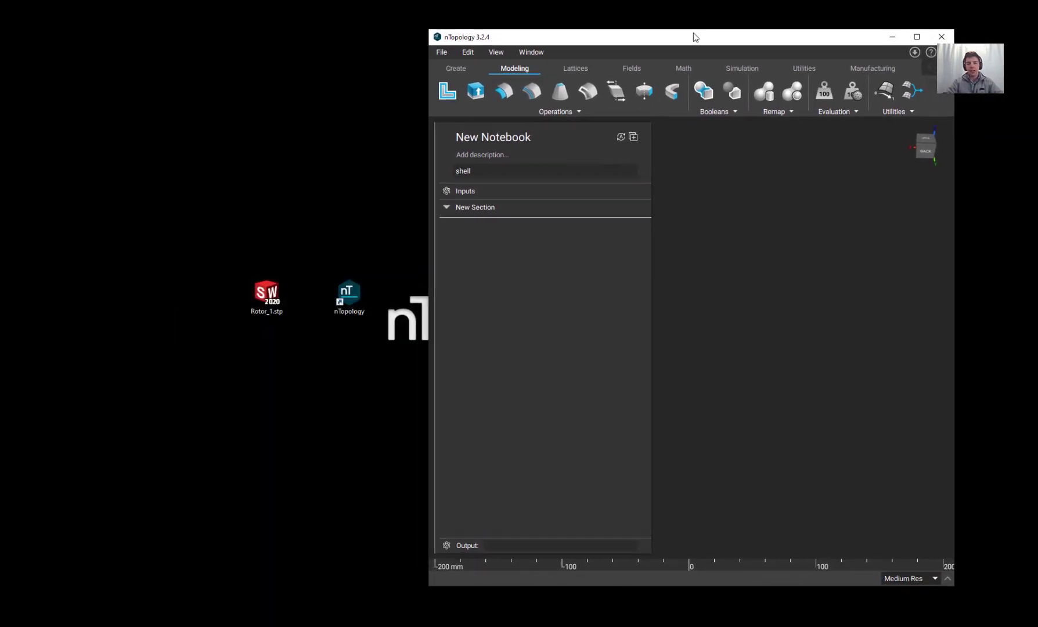
drag(266, 295, 567, 295)
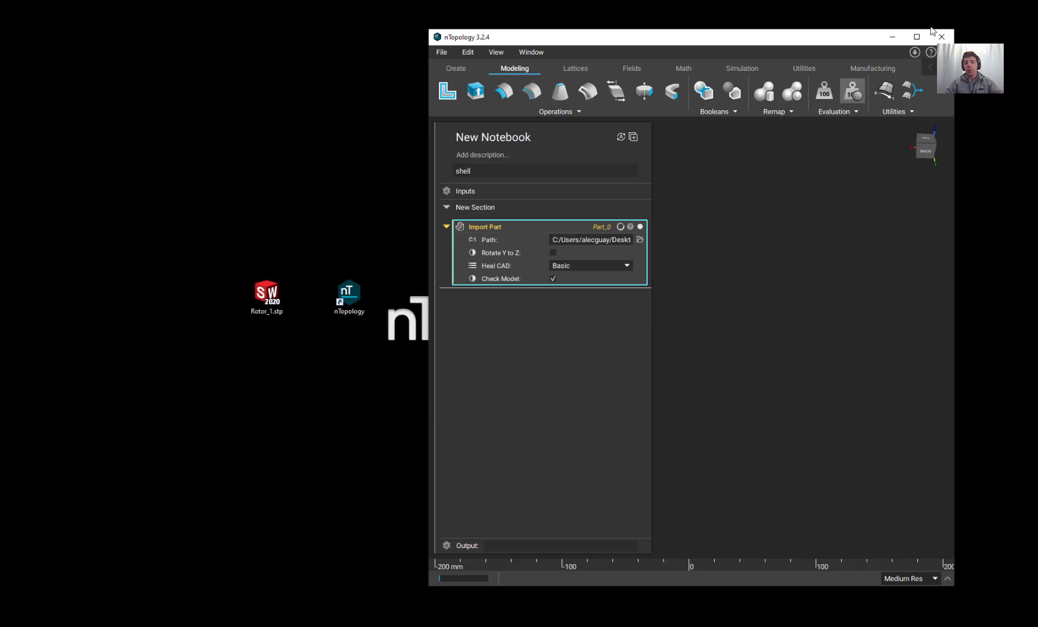
click(916, 37)
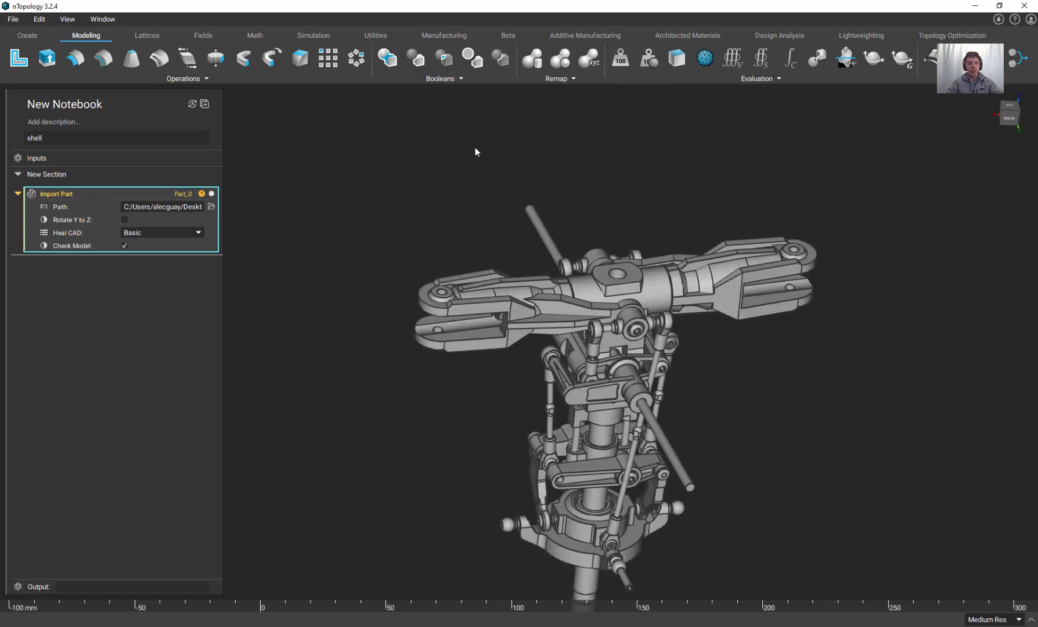
Step: Convert the rotor assembly's central hub CAD body to an implicit body and hide the imported part
scroll(382, 342, down, 3)
middle_drag(378, 393, 324, 263)
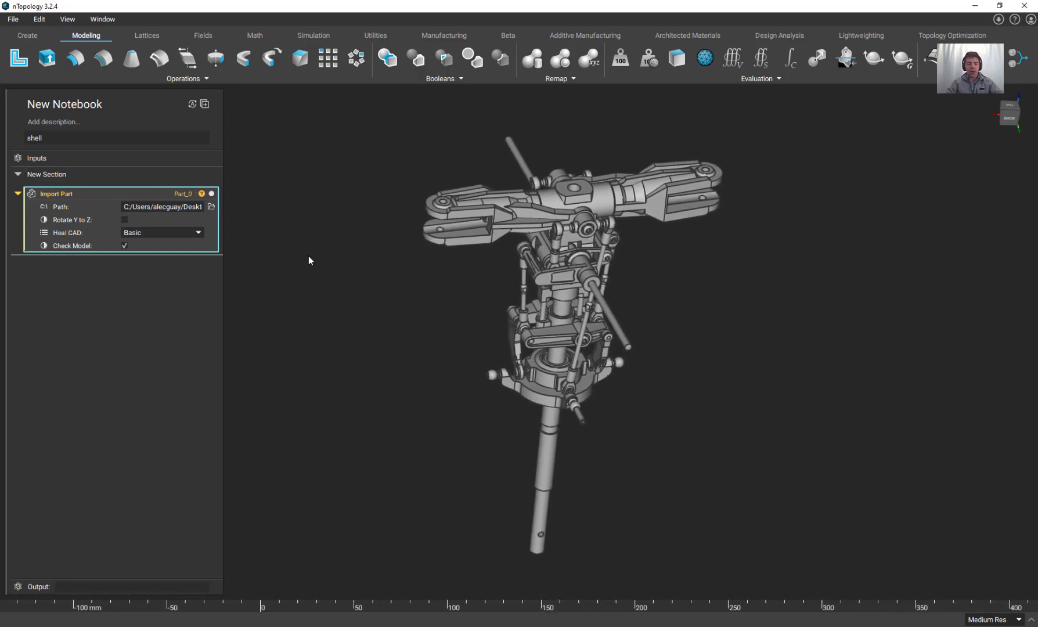
scroll(308, 259, down, 2)
right_drag(326, 299, 570, 194)
scroll(571, 195, up, 2)
right_drag(651, 161, 539, 177)
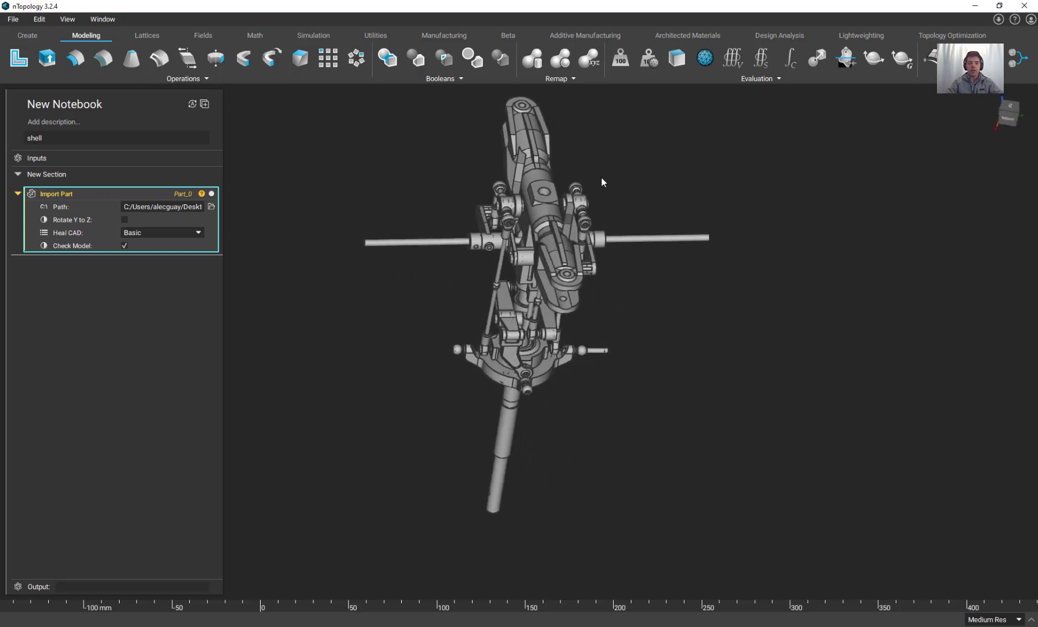
right_click(539, 177)
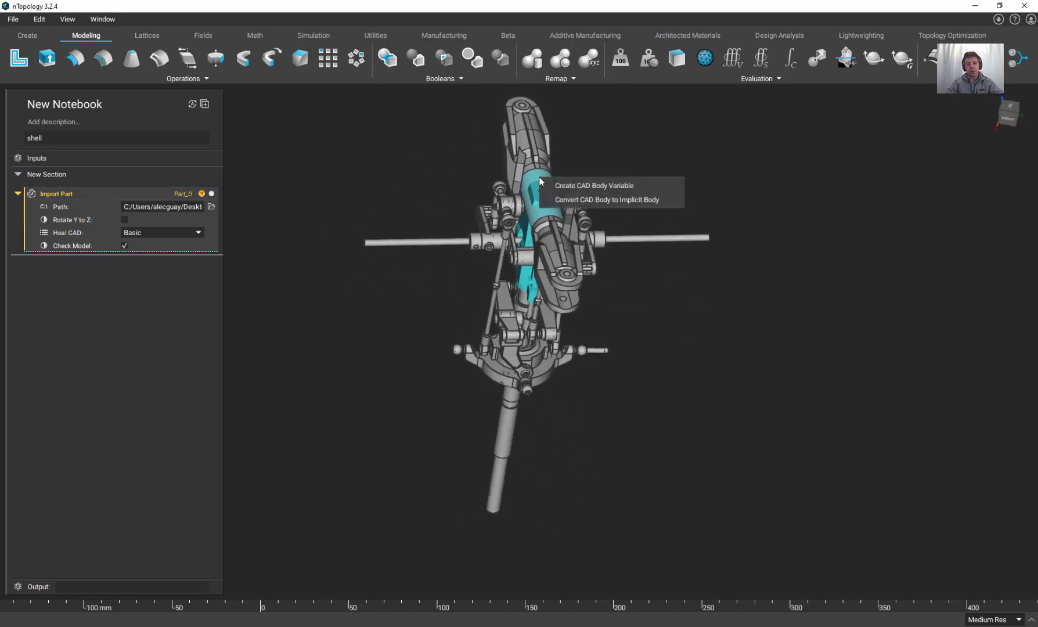
click(556, 196)
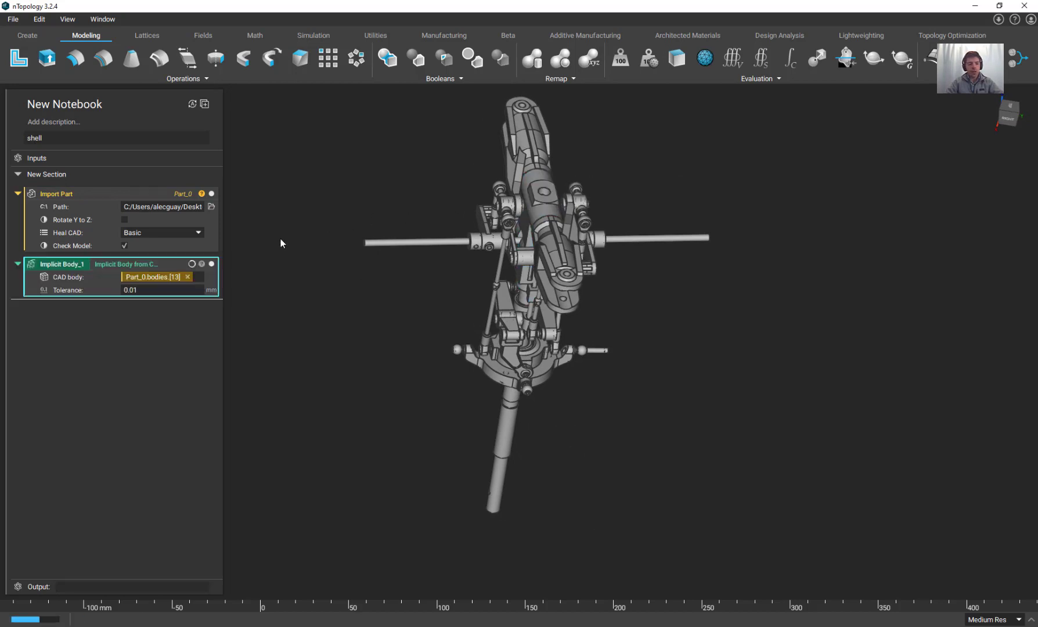
right_click(542, 184)
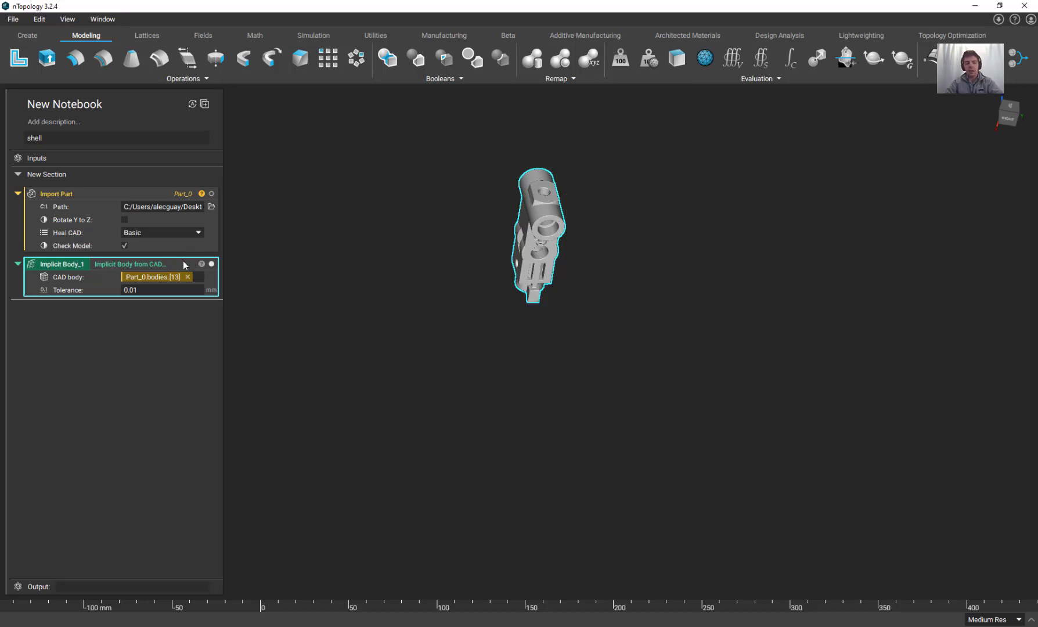
Step: Rename the converted hub body's variable as Original Implicit
right_drag(301, 268, 332, 212)
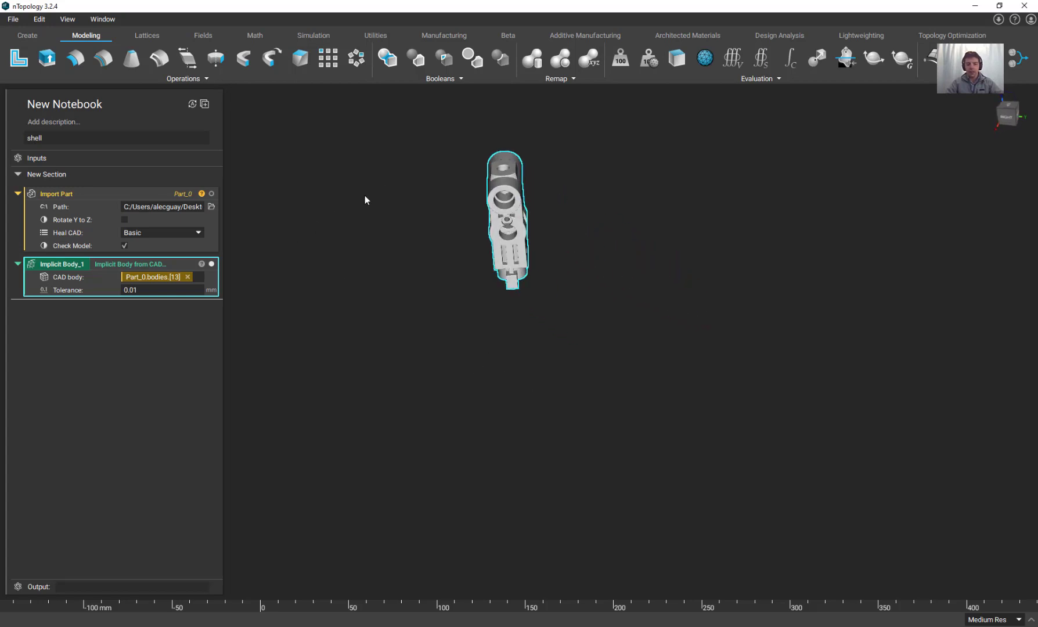
right_drag(388, 190, 368, 230)
scroll(428, 226, up, 2)
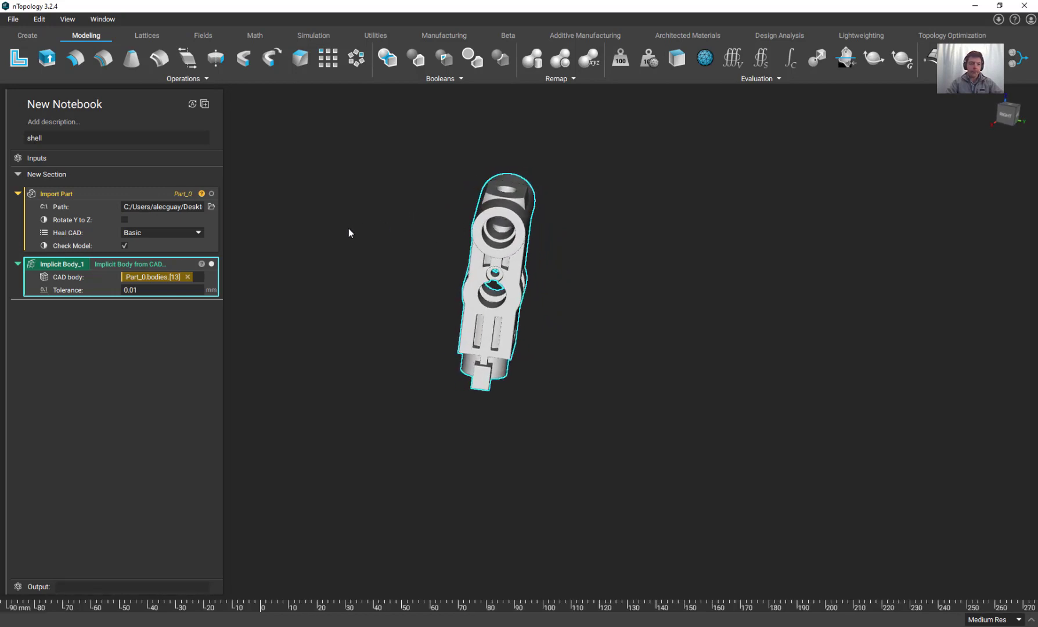
double_click(62, 265)
text(Origin)
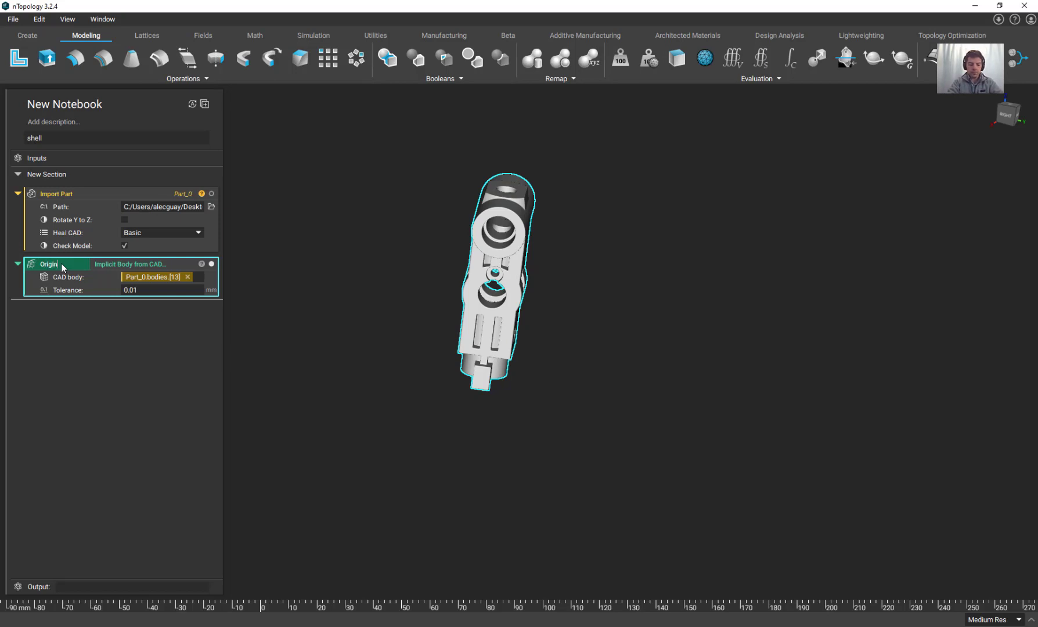
text(al Implicit)
click(295, 362)
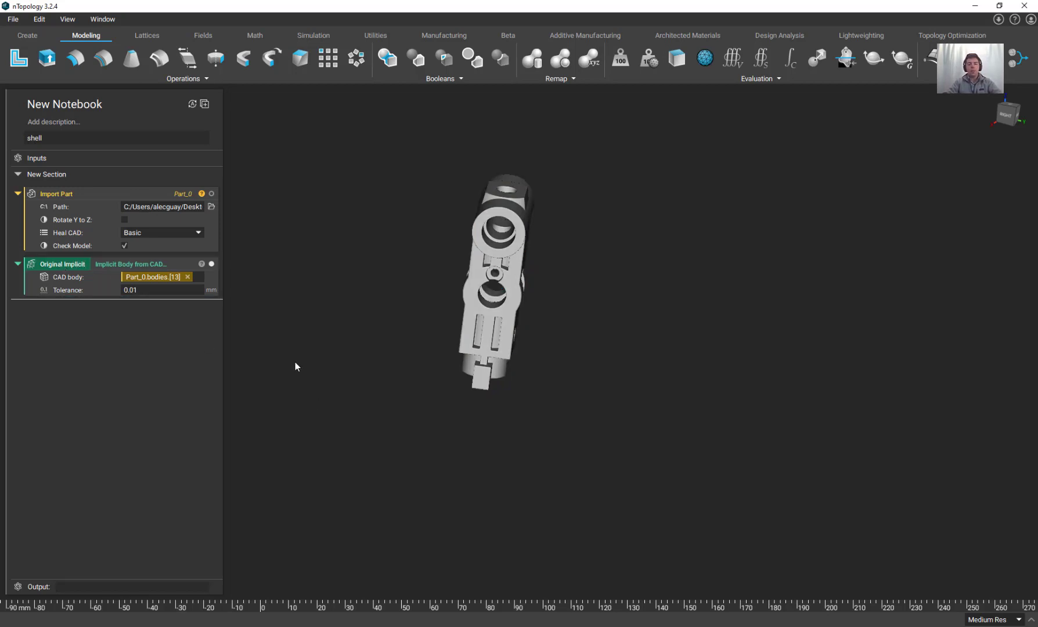
Step: Find and add a Shell and Volume Lattice block below the Original Implicit block
right_drag(394, 336, 472, 312)
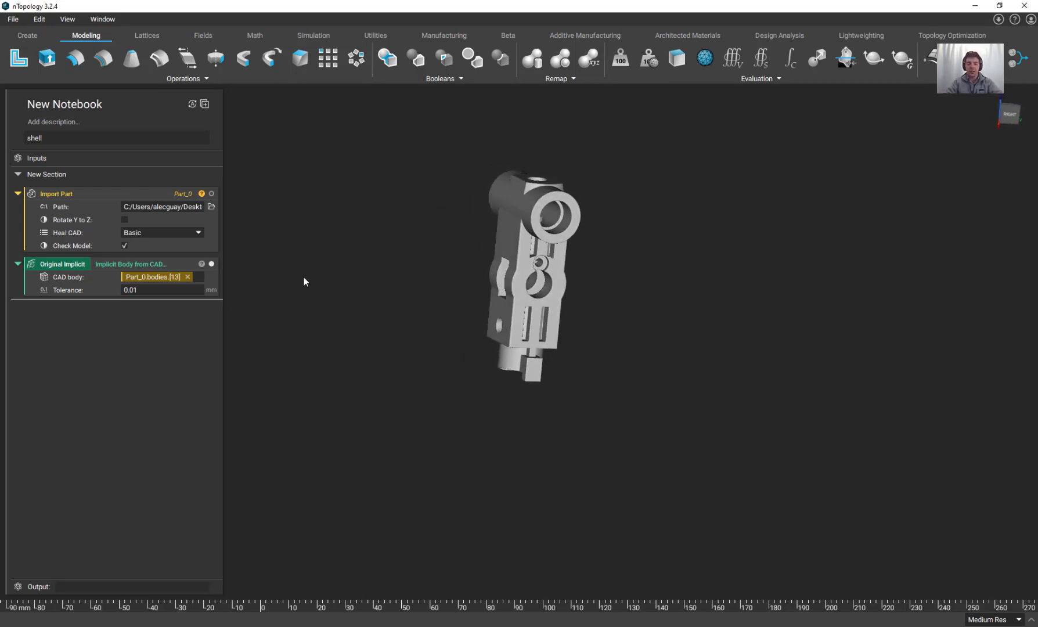
click(103, 139)
text(and)
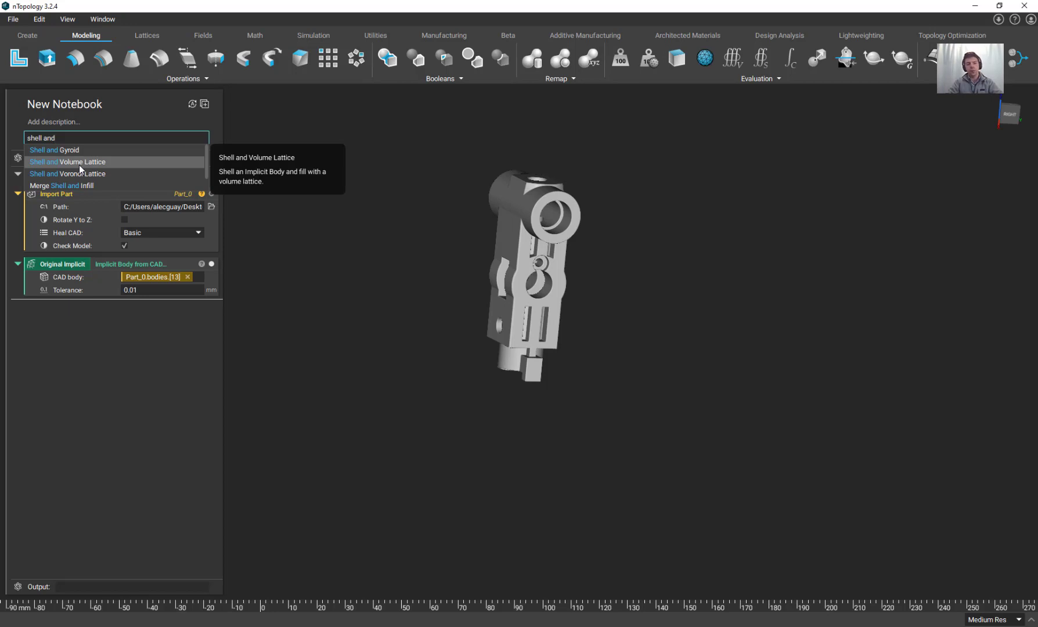
click(78, 162)
click(304, 245)
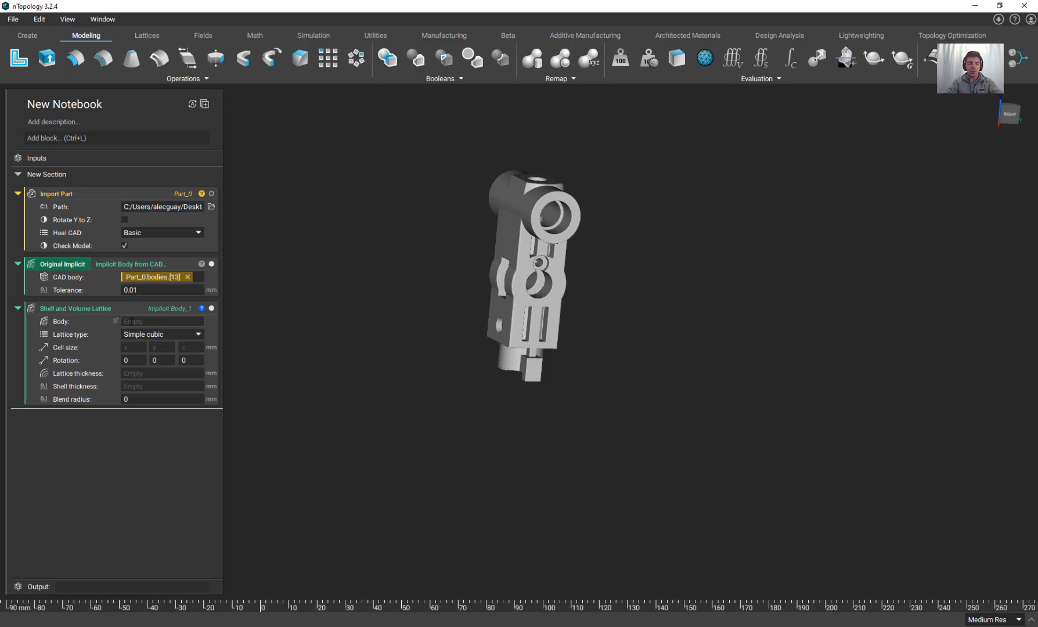
Step: Use Original Implicit as the lattice block's body and set the lattice type to Body centered cubic
click(131, 322)
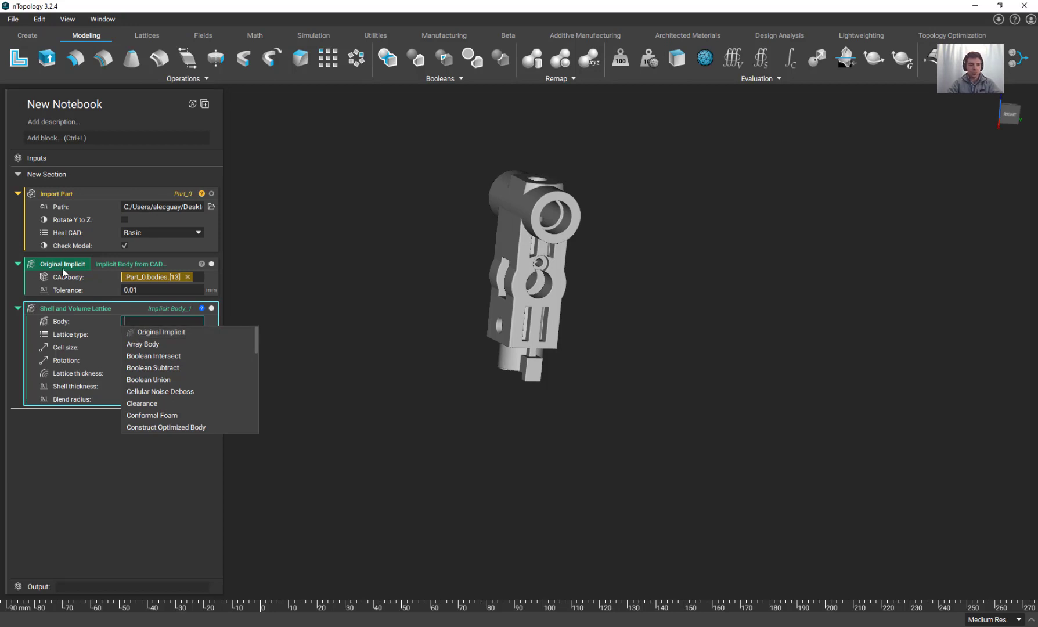
click(153, 334)
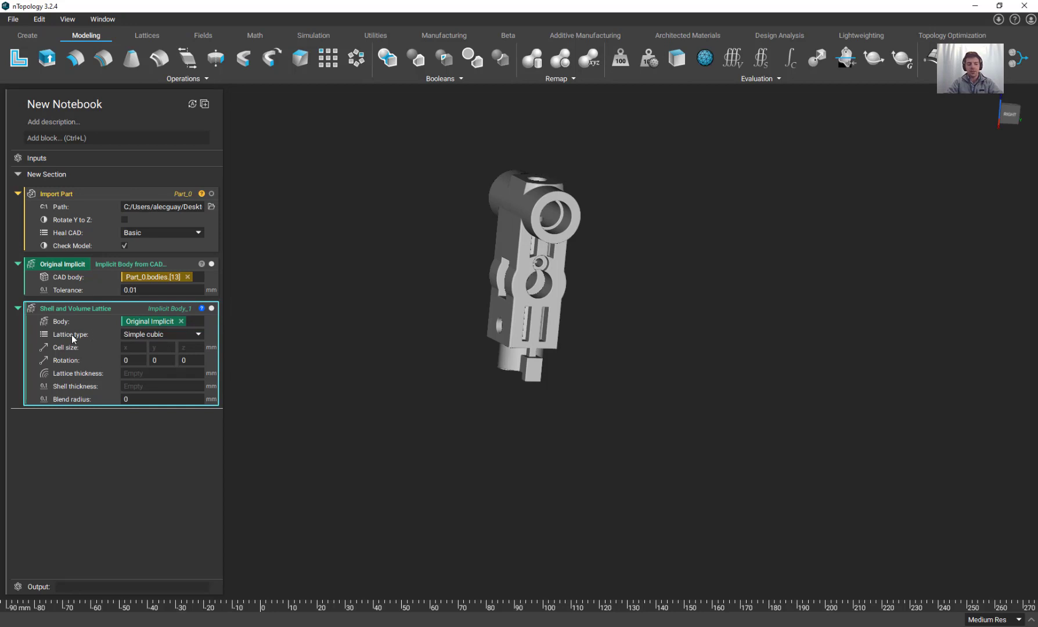
click(132, 334)
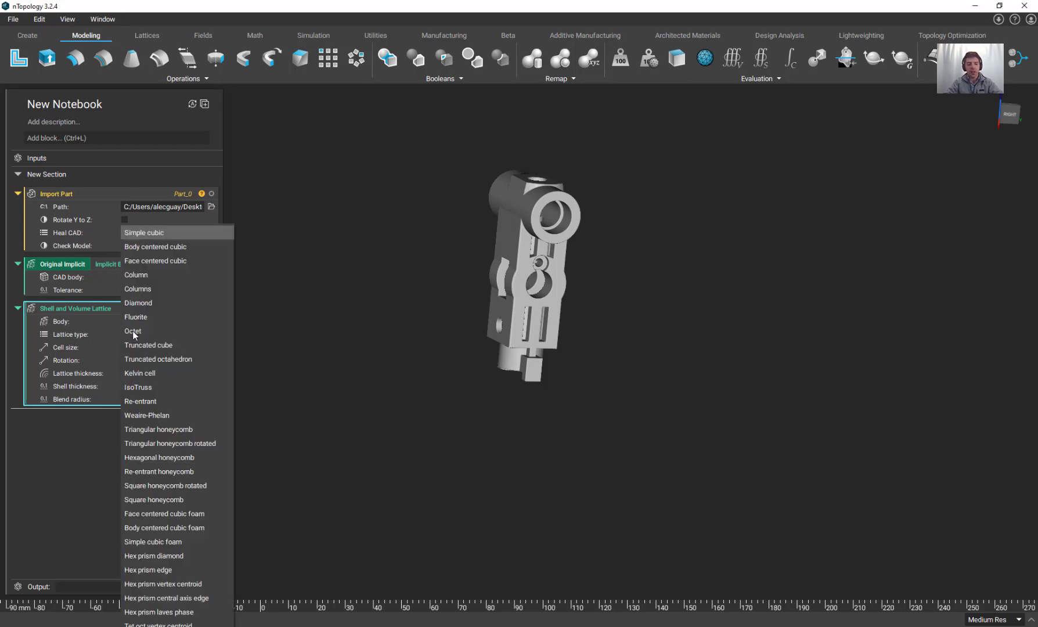
click(139, 246)
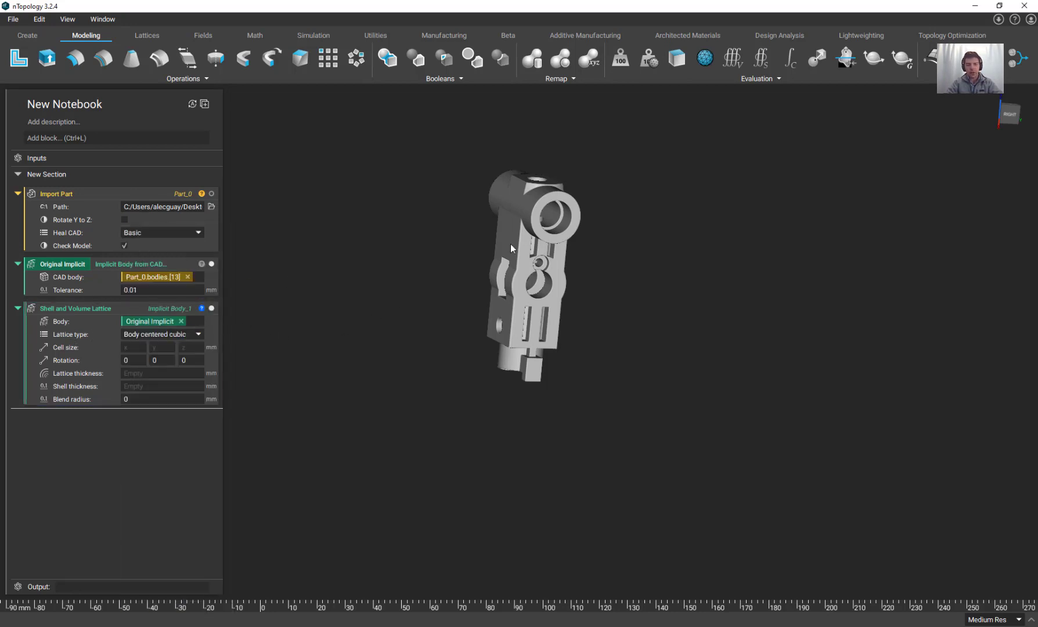
Step: Examine the hub's holes, slots and cylindrical ends from several sides
scroll(572, 177, up, 2)
scroll(573, 177, up, 5)
right_drag(573, 177, 517, 625)
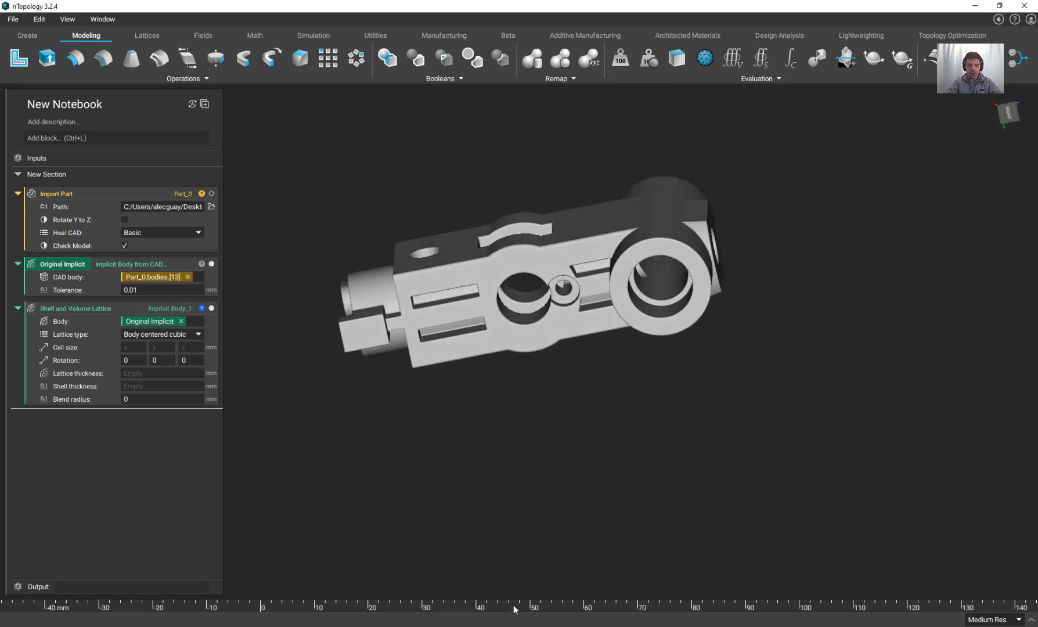
middle_drag(713, 410, 696, 481)
scroll(697, 475, down, 2)
scroll(697, 475, down, 3)
right_drag(656, 460, 659, 404)
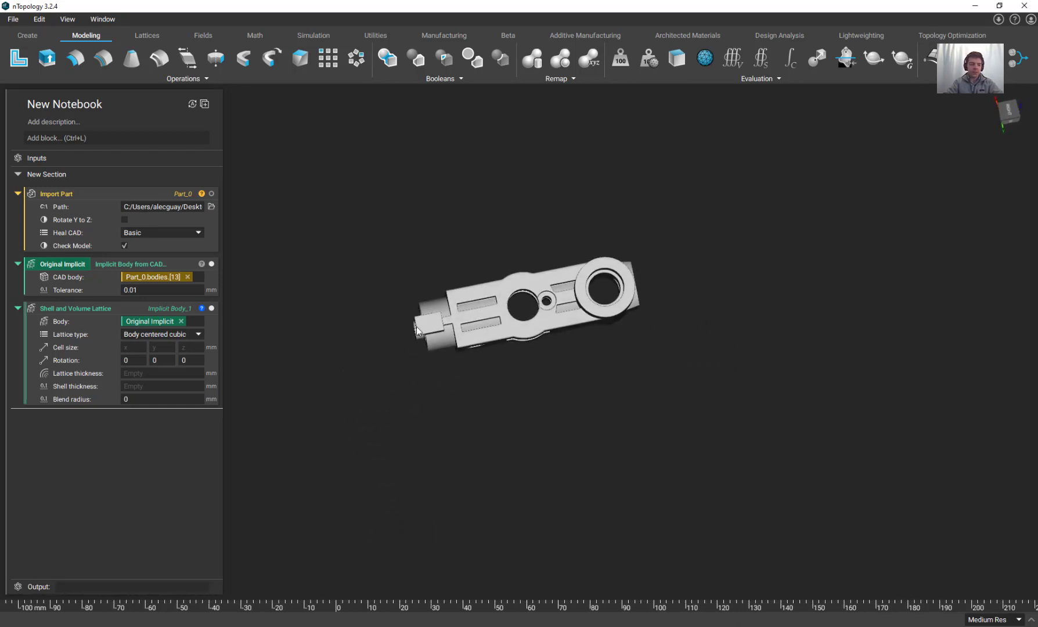
scroll(459, 317, up, 2)
scroll(459, 314, up, 1)
right_drag(459, 314, 490, 422)
middle_drag(490, 421, 461, 303)
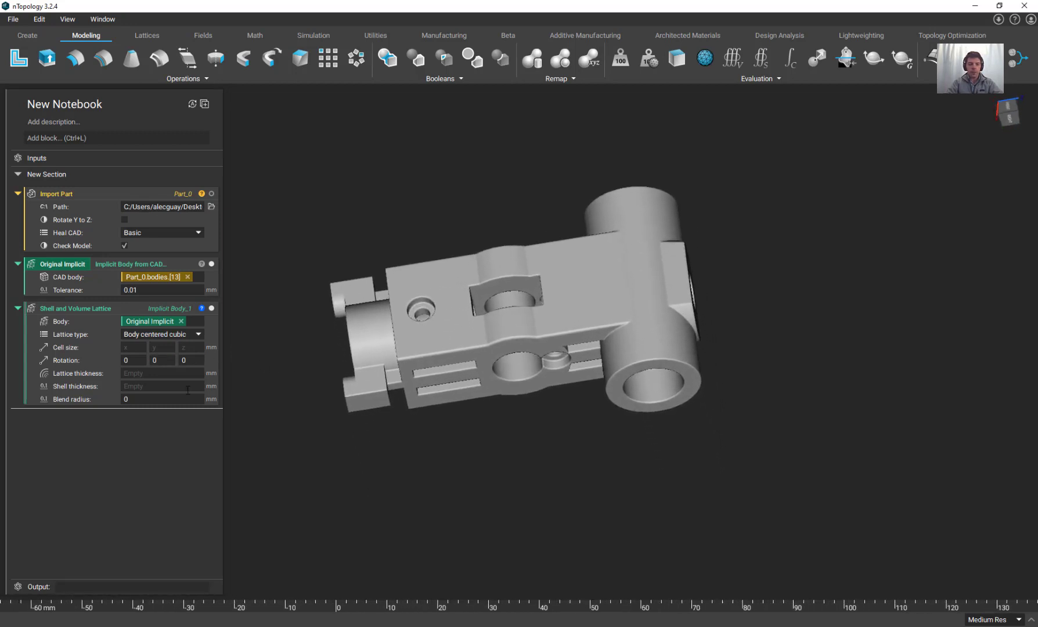
Step: Set the lattice cell size to 4 × 4 × 4 mm, with lattice and shell thickness both 1 mm
click(134, 347)
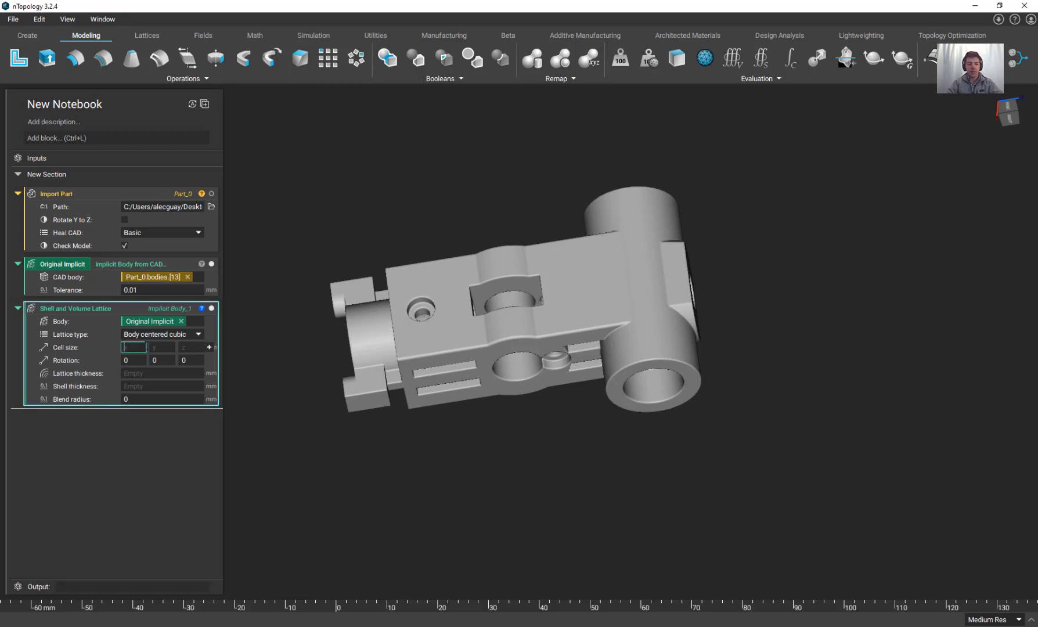
text(4)
key(Tab)
text(4)
key(Tab)
text(4)
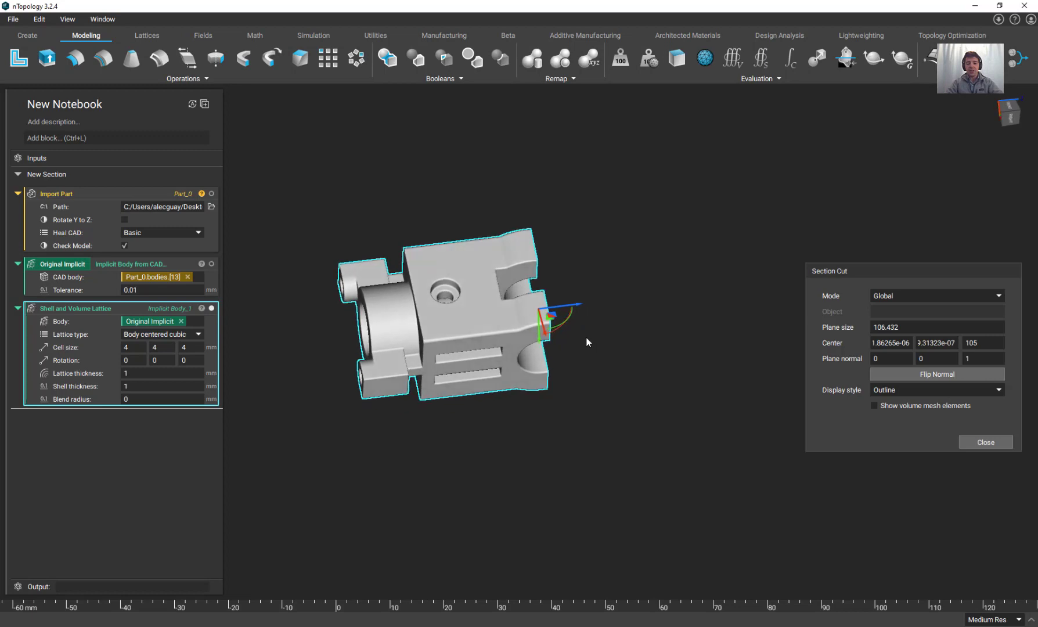
Step: Orient the section cut with plane normal 0, 1, 0 and flip the normal to expose the hub's interior
right_drag(586, 339, 623, 334)
click(949, 358)
text(1)
click(976, 360)
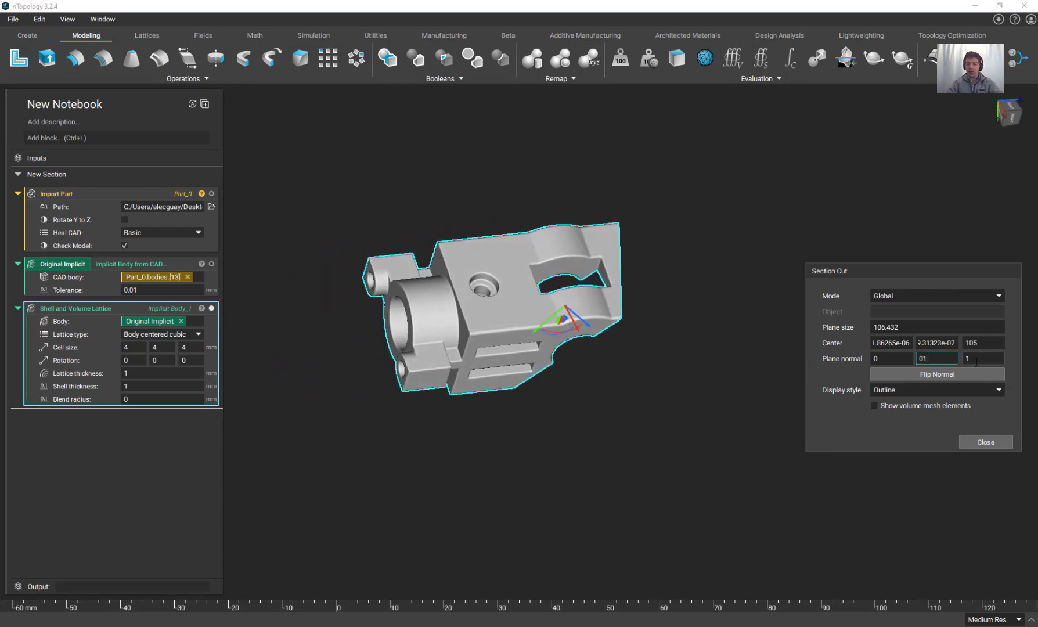
key(BackSpace)
text(0)
click(946, 375)
Step: Move the section plane to about -6.79 along Y and inspect the lattice infill and shell up close
right_drag(563, 298, 576, 297)
drag(579, 284, 560, 268)
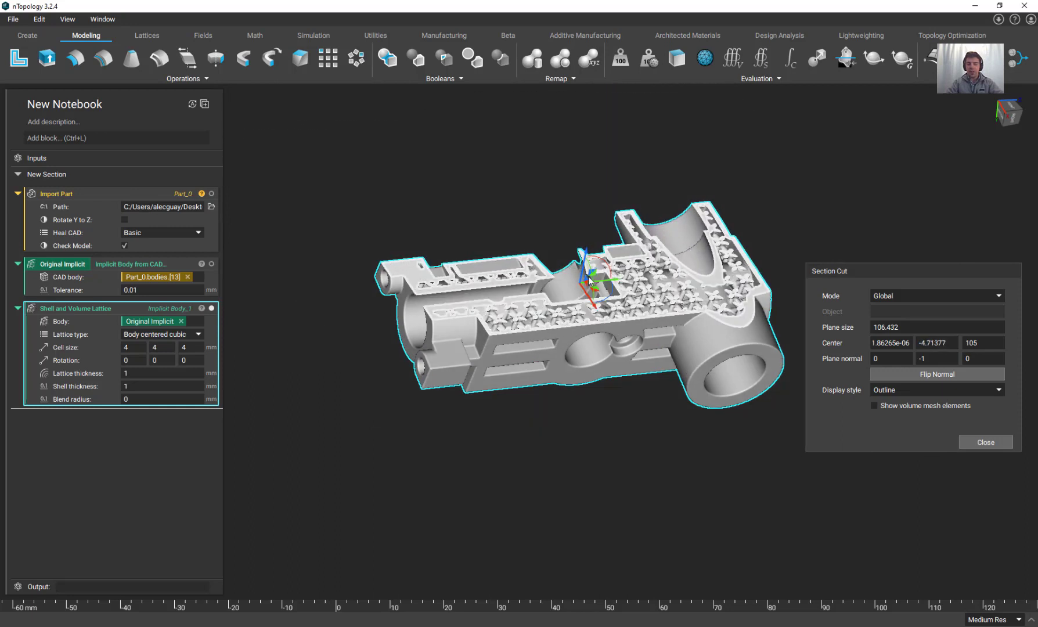
drag(582, 270, 584, 258)
scroll(652, 252, up, 3)
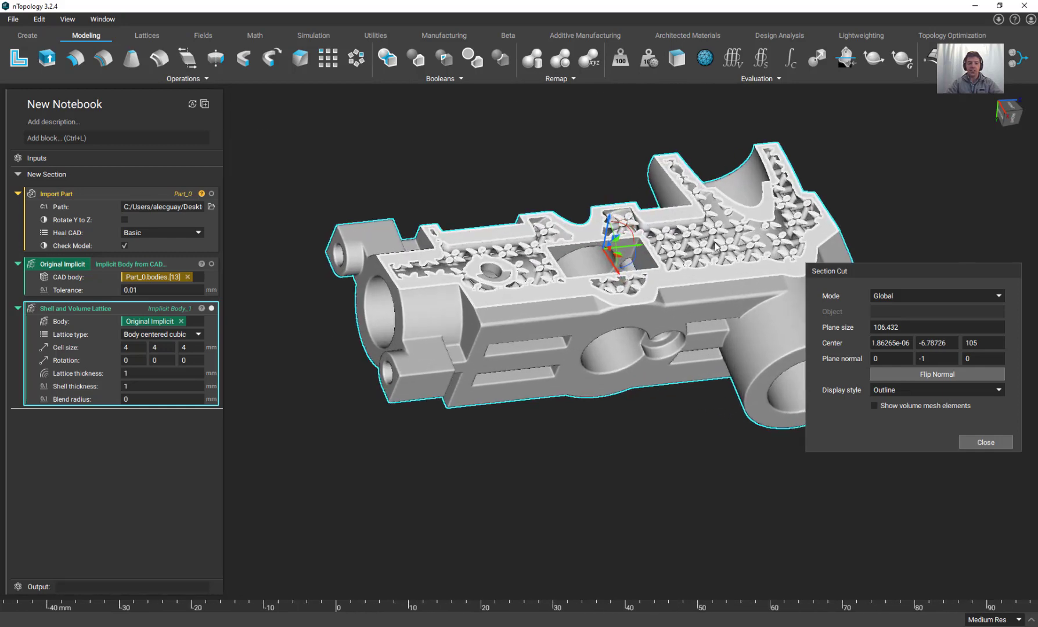
scroll(629, 299, up, 3)
scroll(620, 307, up, 1)
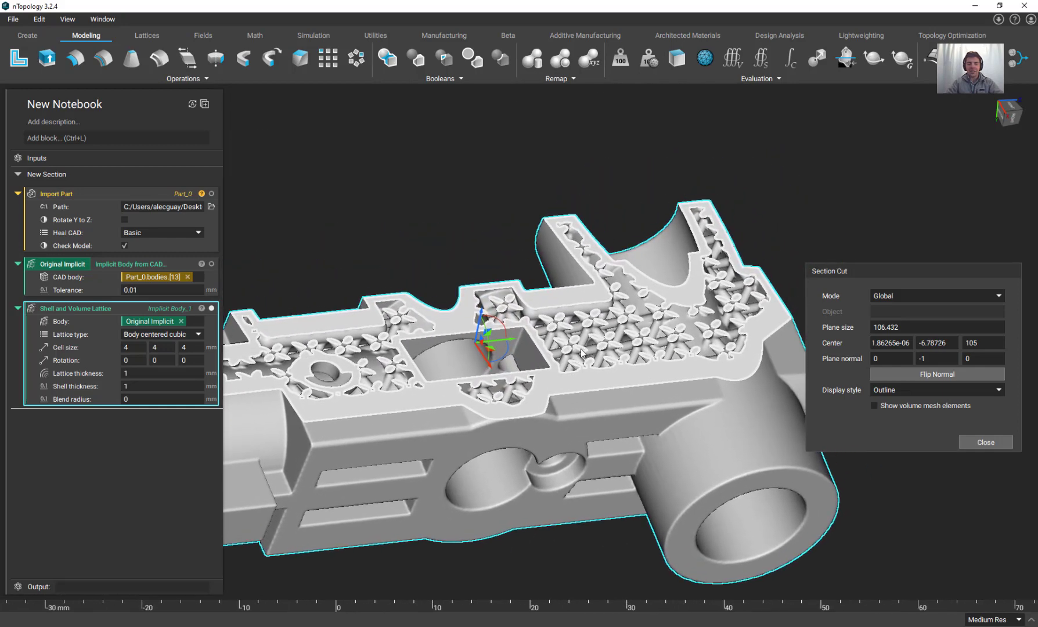
scroll(461, 322, up, 1)
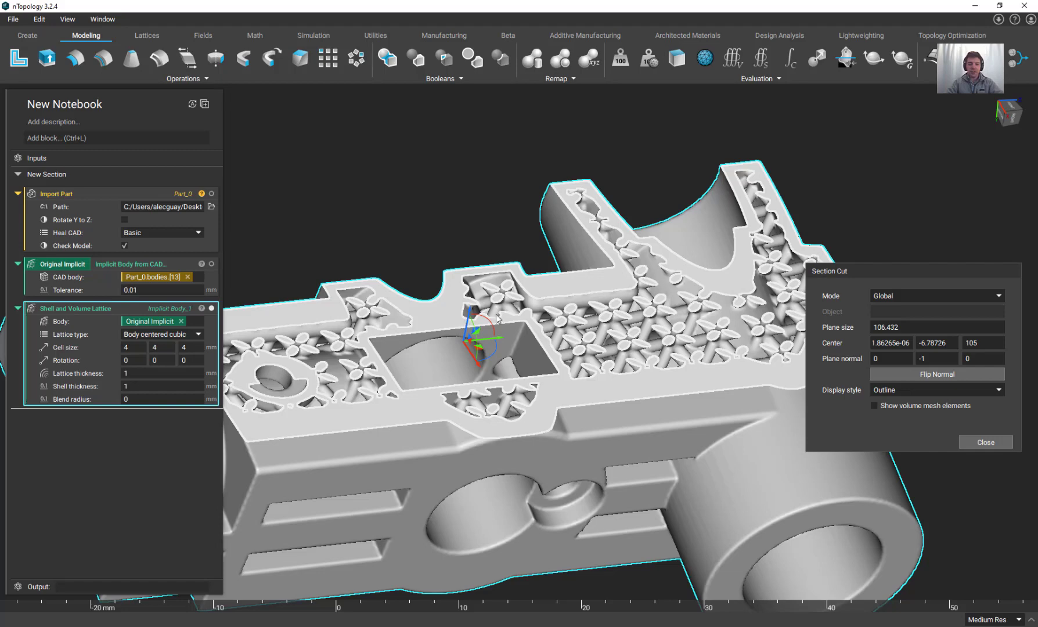
scroll(576, 336, up, 2)
scroll(576, 338, up, 3)
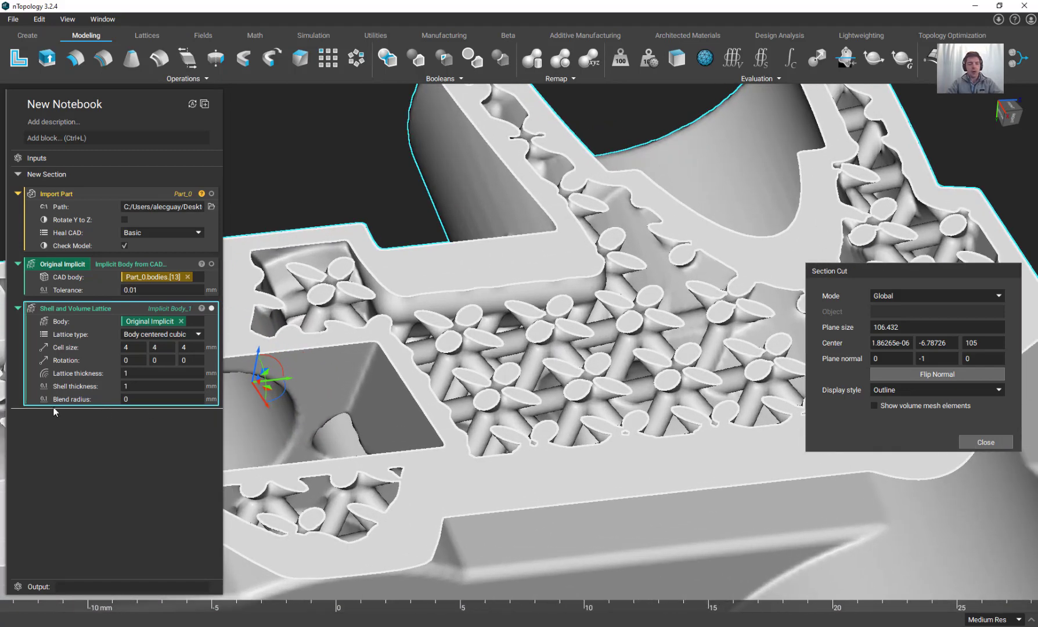
Step: Set the blend radius of the hub's Shell and Volume Lattice to 1 mm
double_click(127, 399)
text(1)
key(Return)
scroll(349, 381, down, 3)
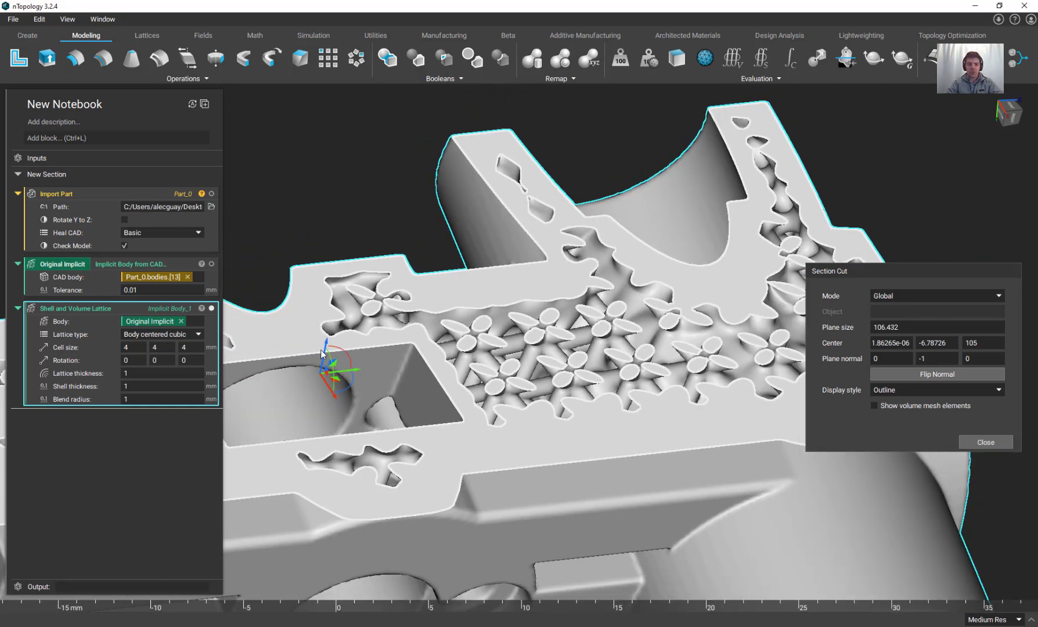
Step: Move the section plane out of the hub to about -16.7 along Y so the whole part is shown
drag(323, 353, 392, 240)
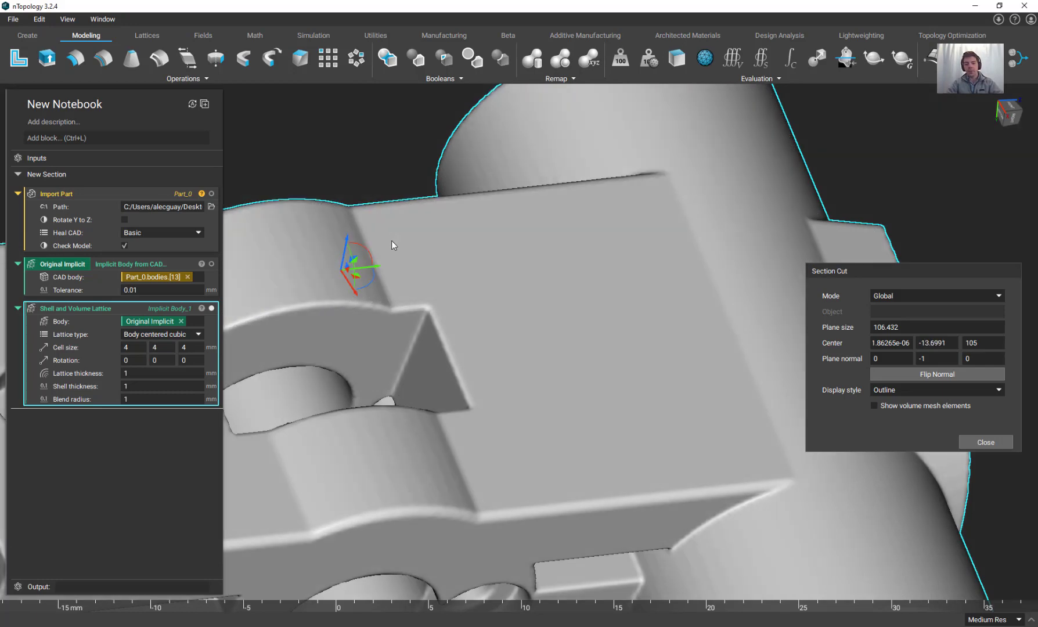
scroll(392, 240, down, 5)
drag(439, 288, 445, 267)
scroll(455, 296, down, 3)
middle_drag(494, 452, 515, 402)
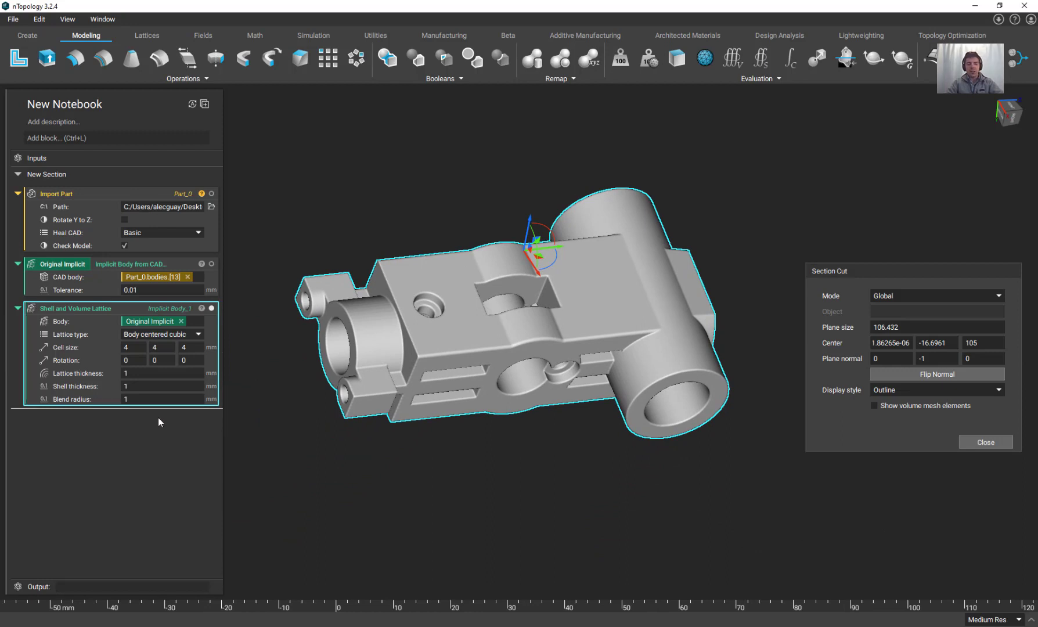
Step: Add a Mass Properties from Body block to the notebook
click(90, 138)
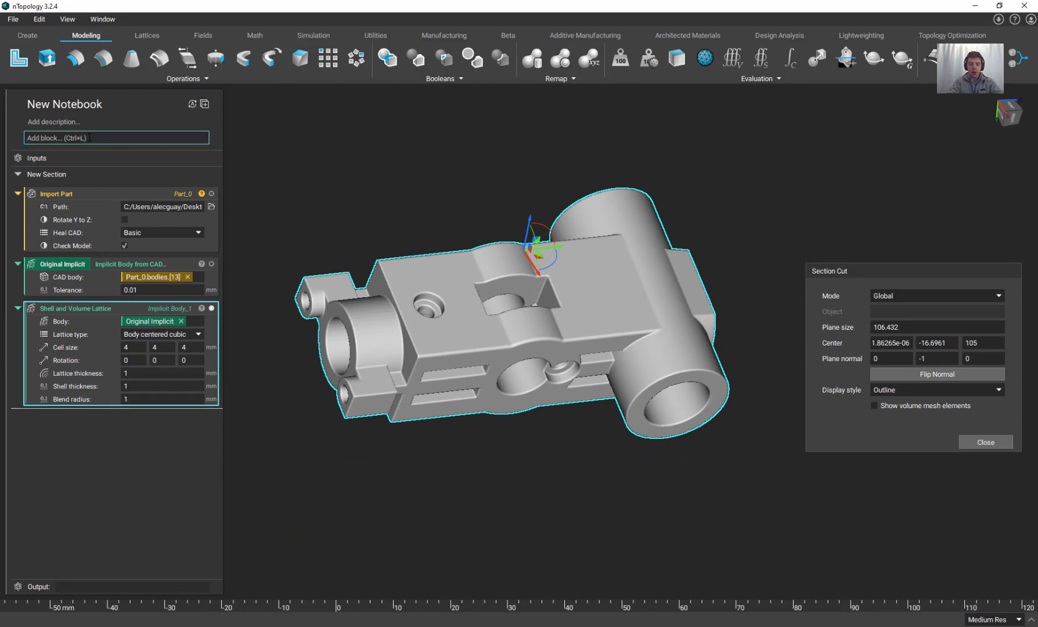
text(mass)
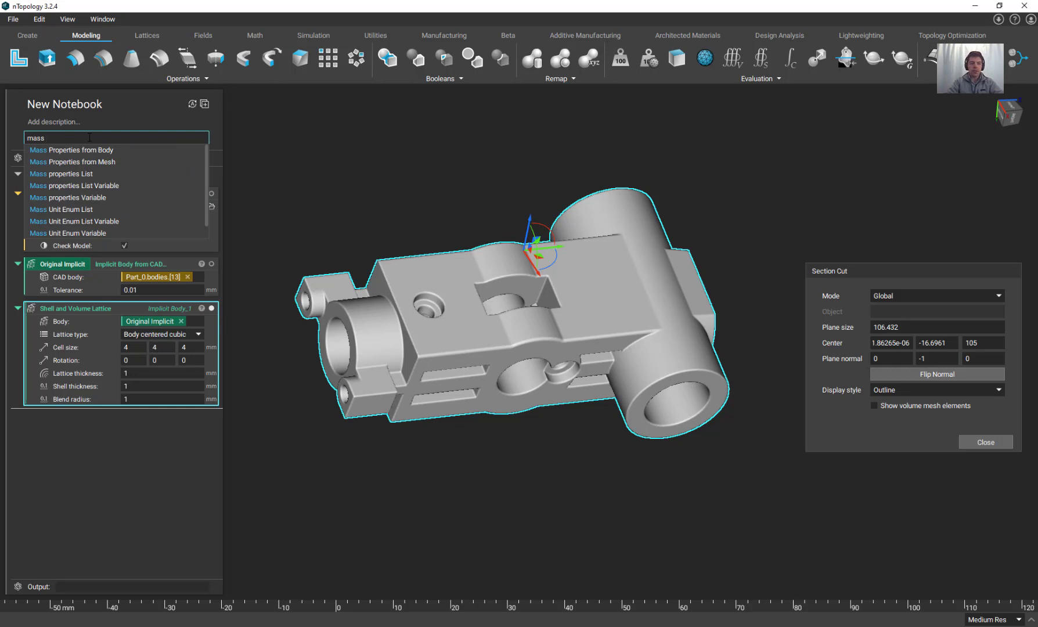
click(84, 149)
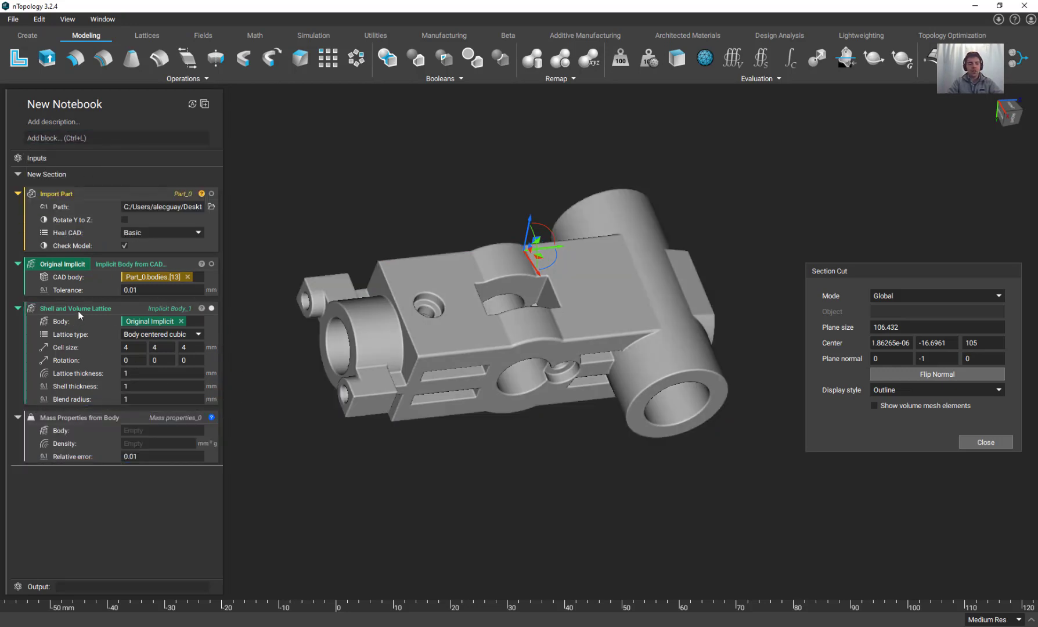
Step: Turn the Shell and Volume Lattice output into a variable named Latticed Body and assign it as the mass properties body
double_click(156, 308)
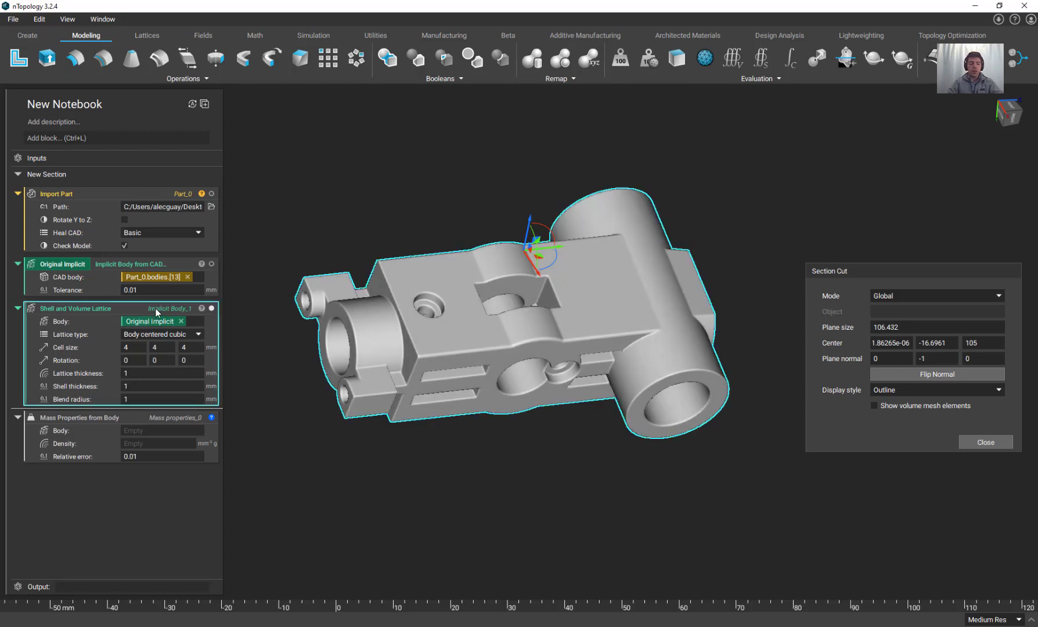
text(Latticed)
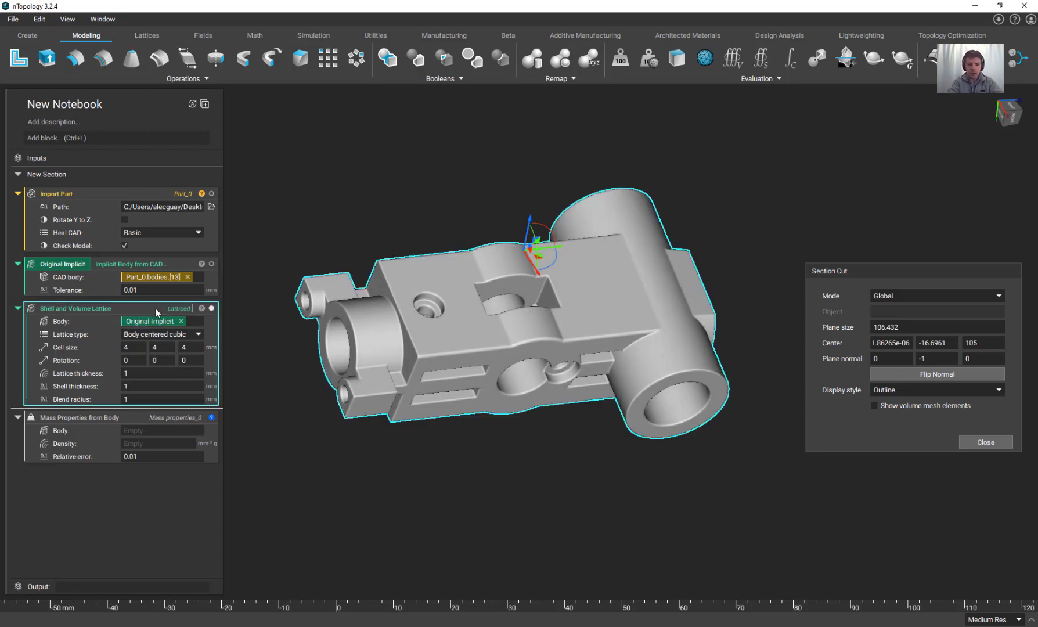
right_click(155, 307)
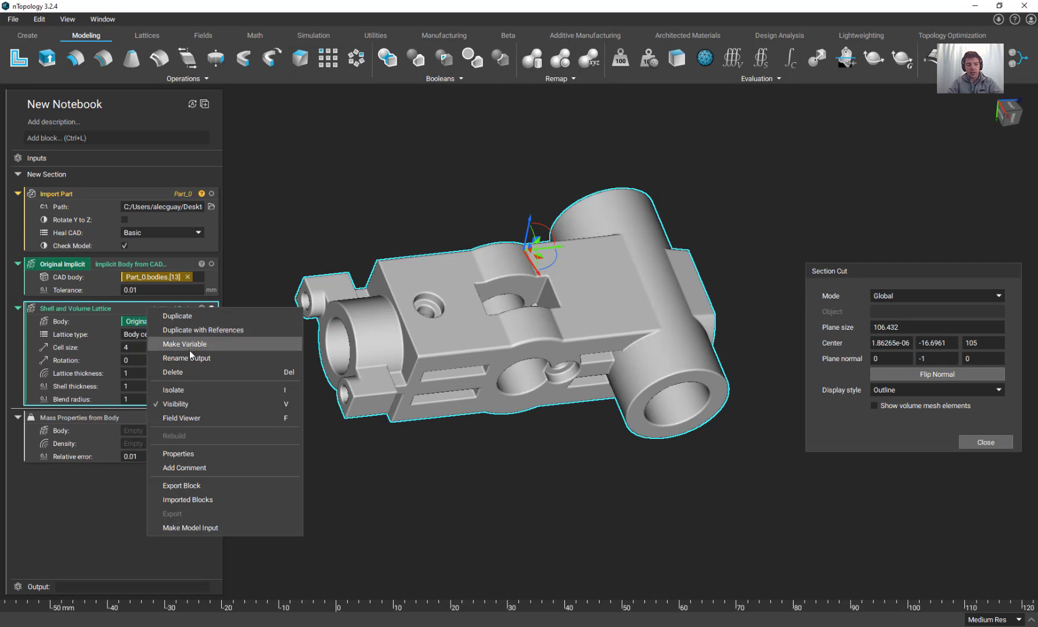
click(191, 343)
drag(63, 308, 147, 427)
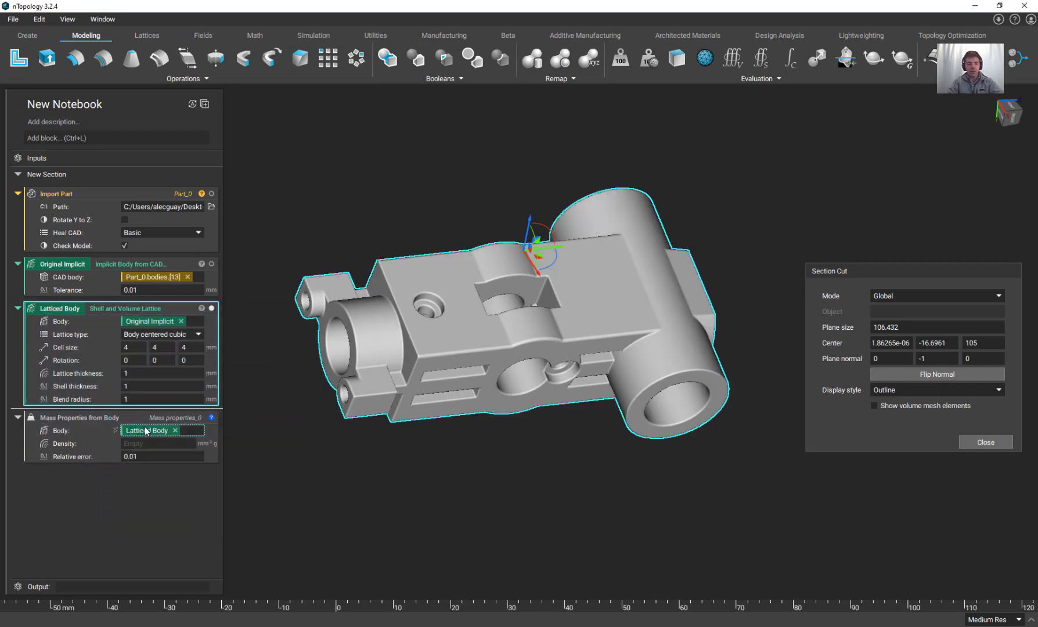
Step: Set the mass properties density to 370 and make it a variable
click(178, 459)
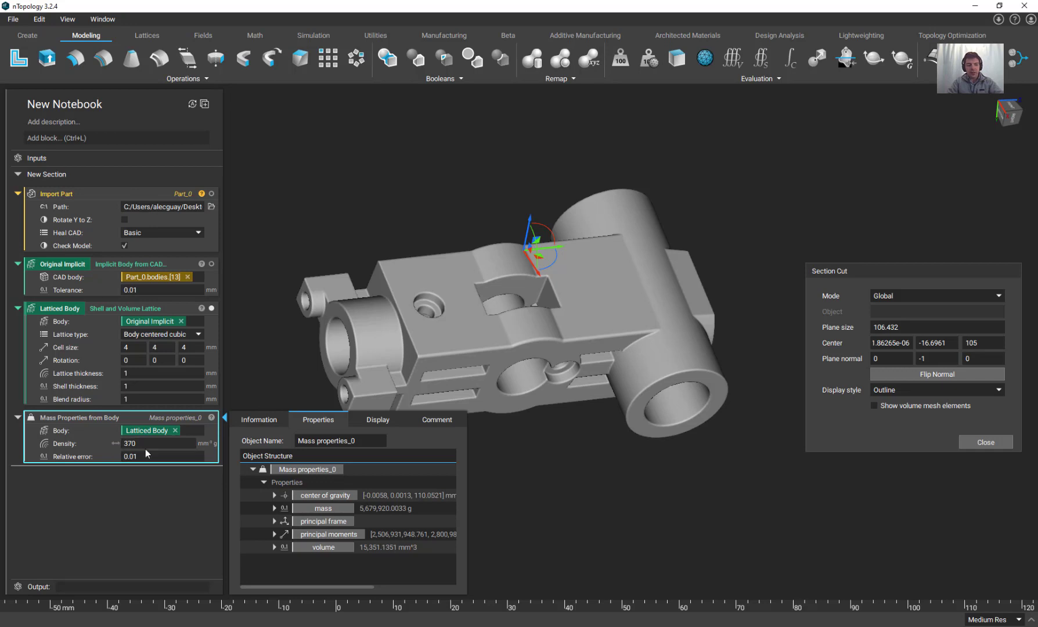
right_click(68, 441)
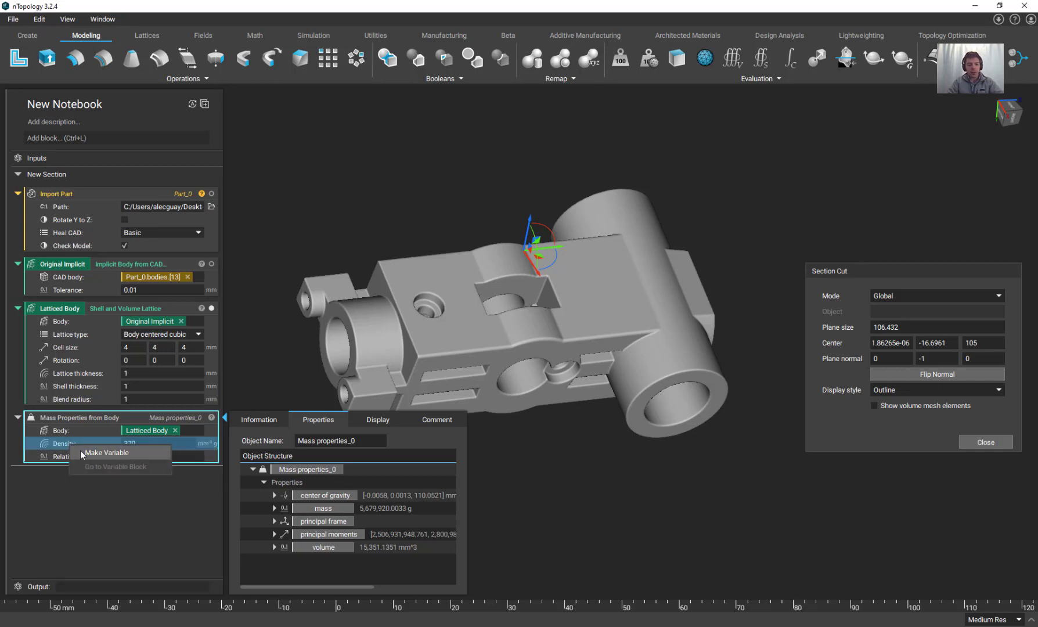
click(82, 451)
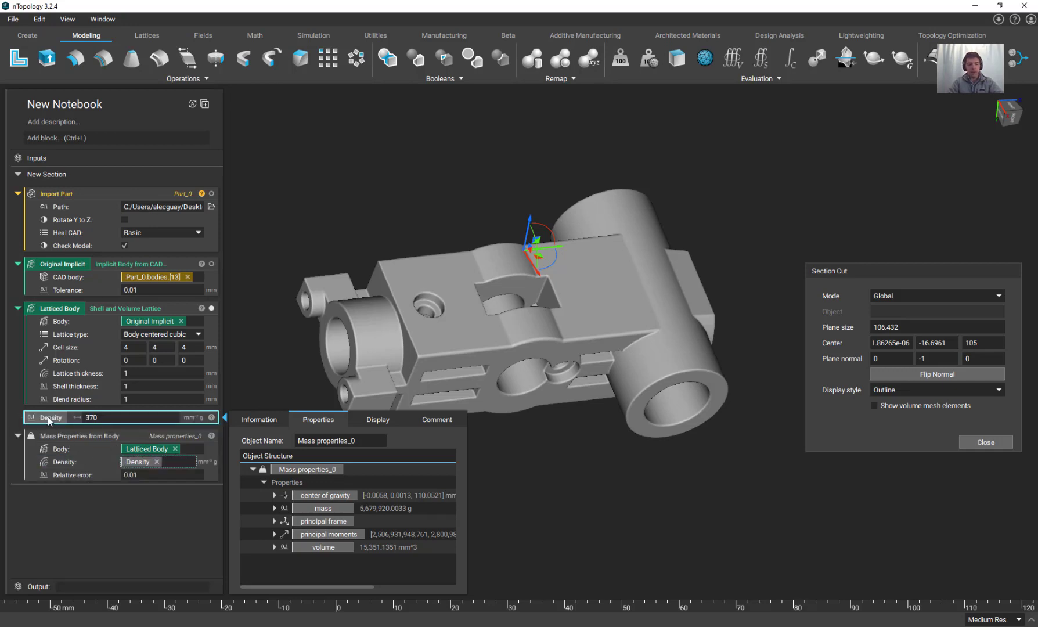
Step: Duplicate the density variable, naming the original 6061 and the copy Ti64 with a value of 227.3
click(48, 416)
key(ctrl+c)
key(ctrl+v)
double_click(64, 437)
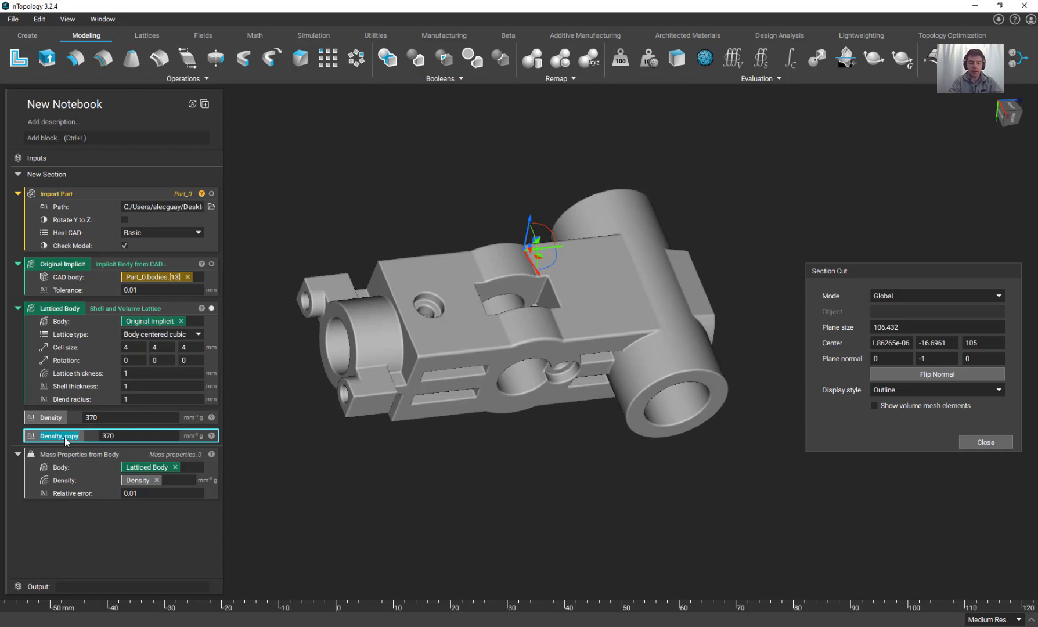
text(Ti6)
text(4)
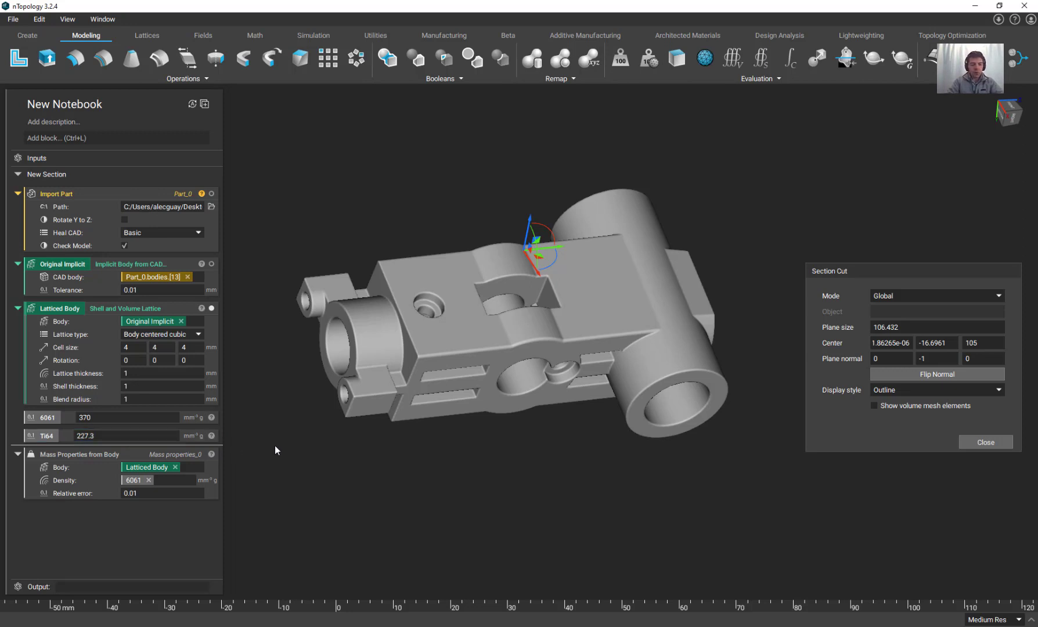
Step: Switch the mass properties block's density to the Ti64 variable and check the calculated mass
mouse_move(47, 416)
mouse_down()
mouse_move(84, 420)
mouse_move(178, 485)
mouse_move(132, 481)
mouse_move(53, 420)
mouse_up()
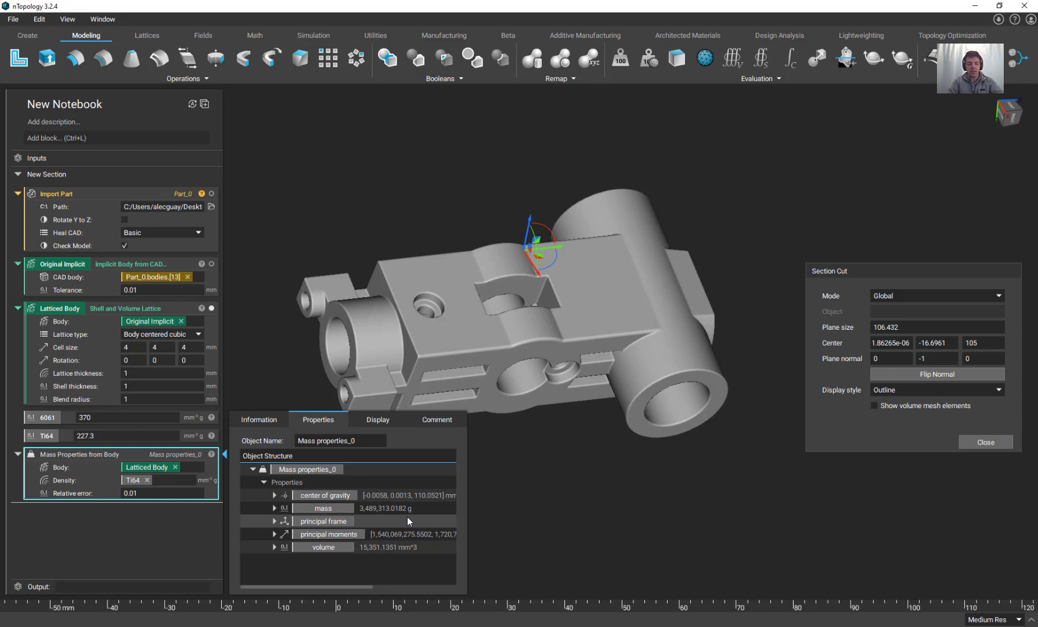
click(516, 530)
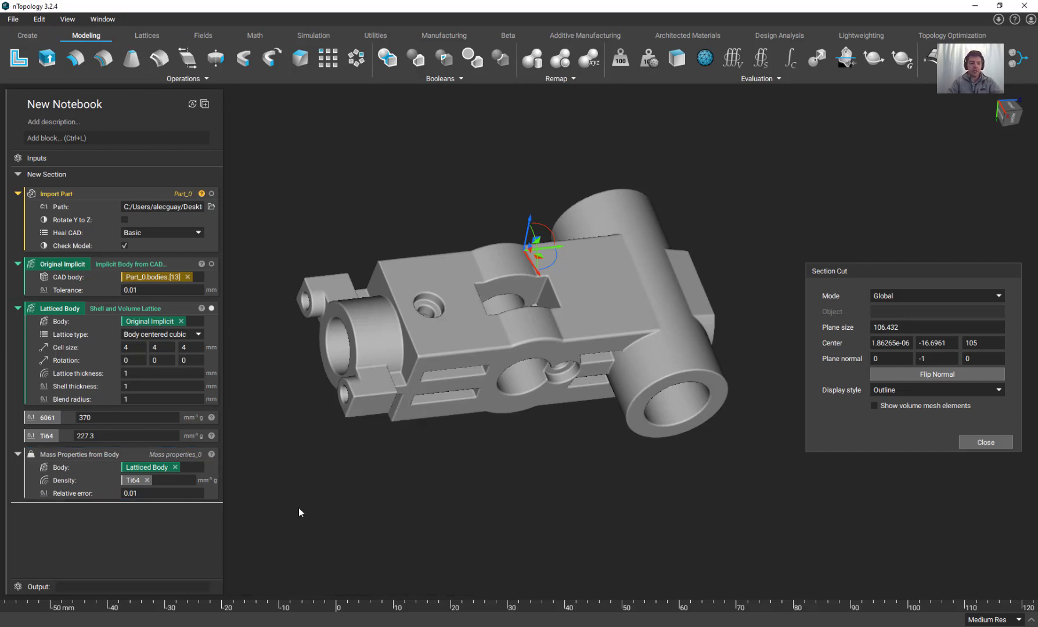
Step: Add a Weight Savings block with Latticed Body as the lightweight body and Original Implicit as the original body
click(139, 137)
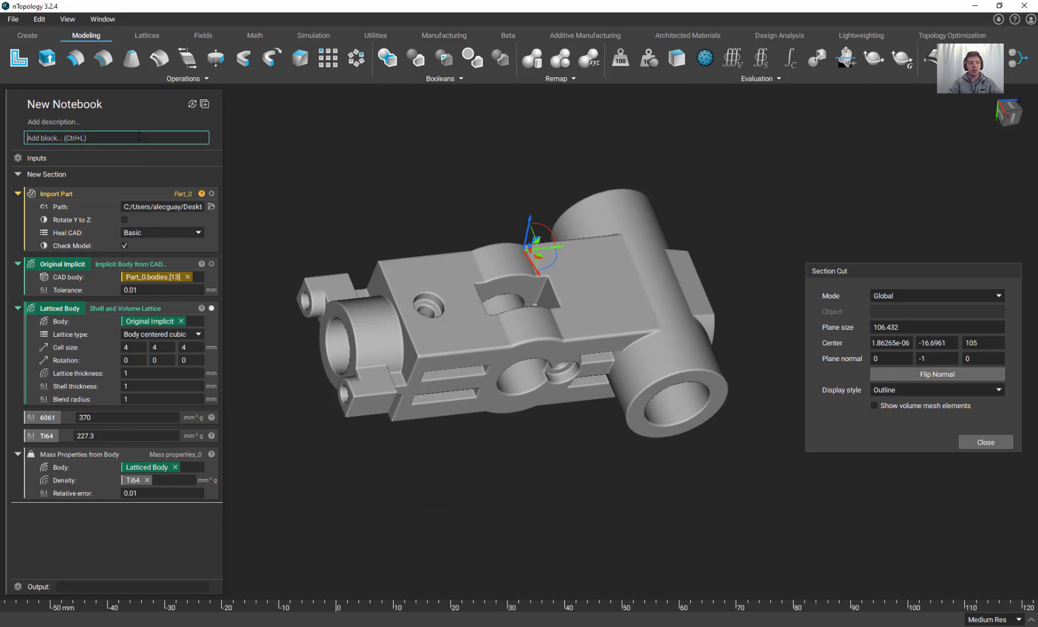
text(weight)
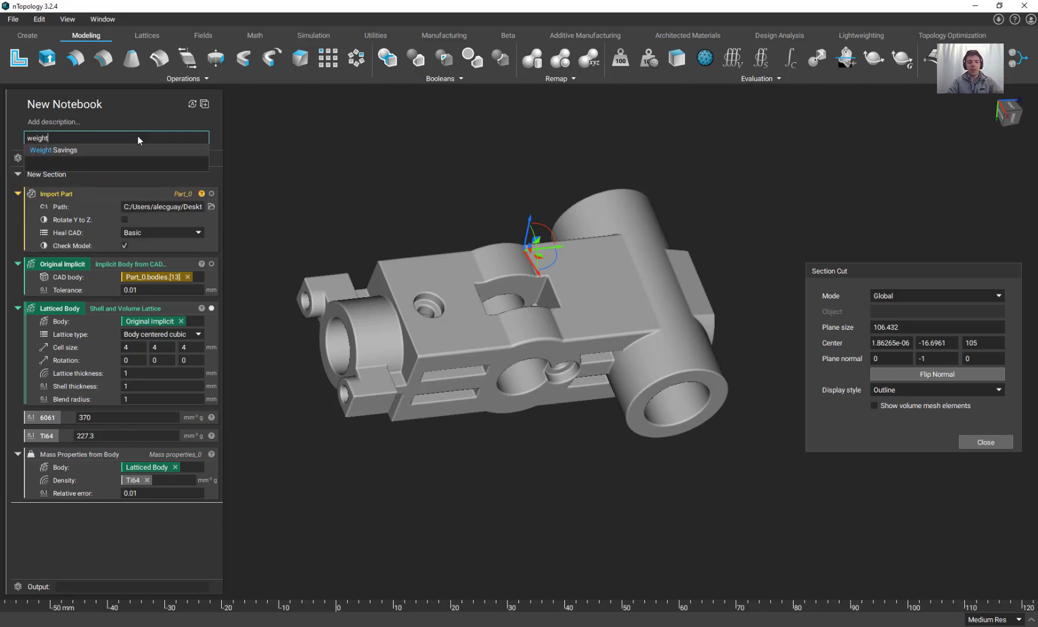
click(115, 150)
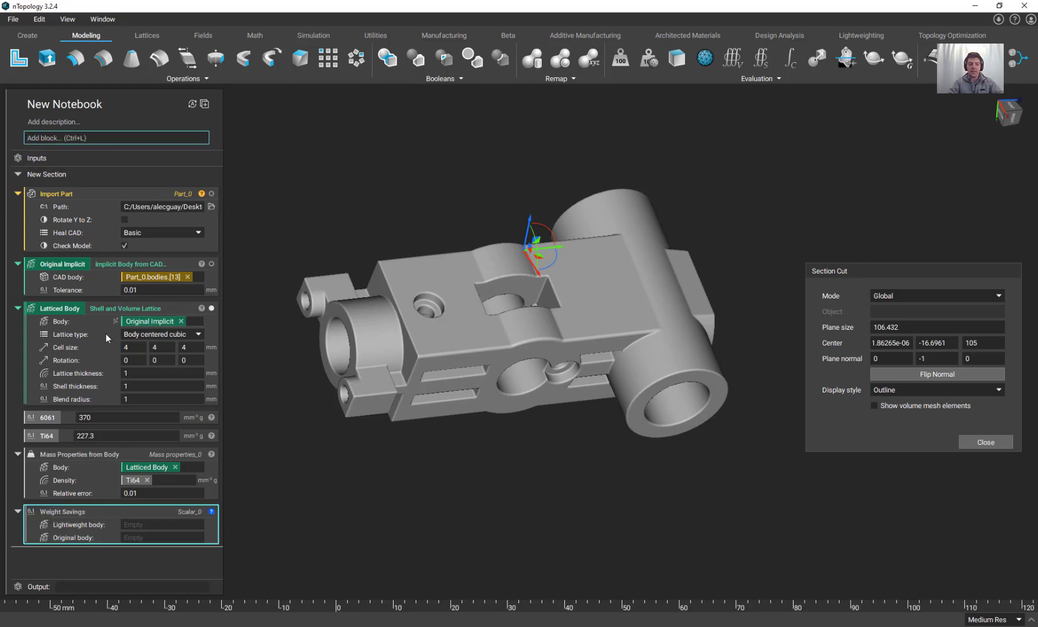
click(341, 500)
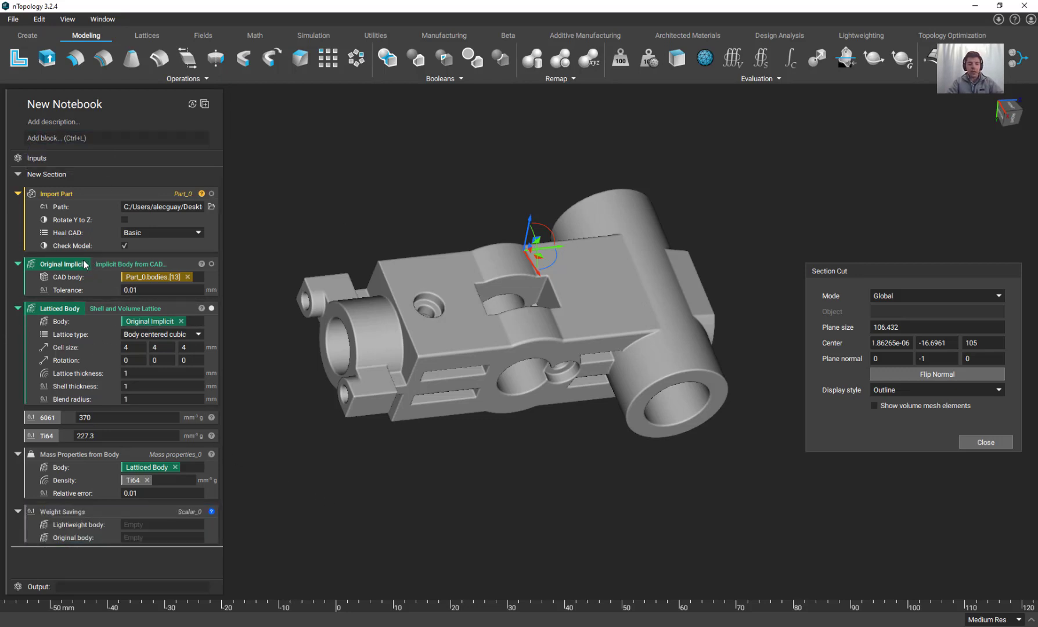
click(149, 524)
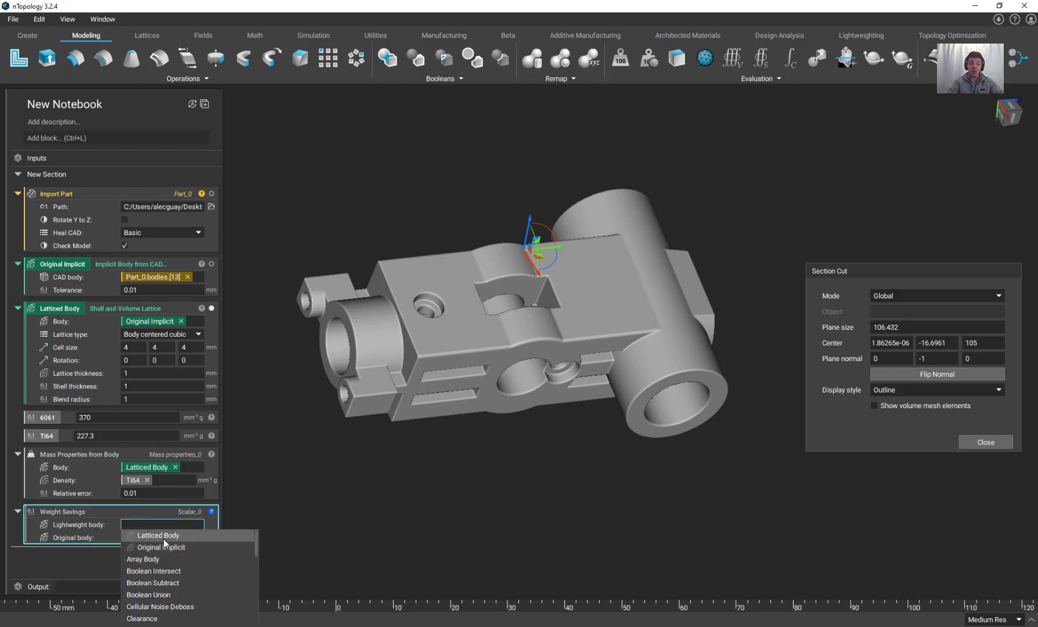
click(163, 537)
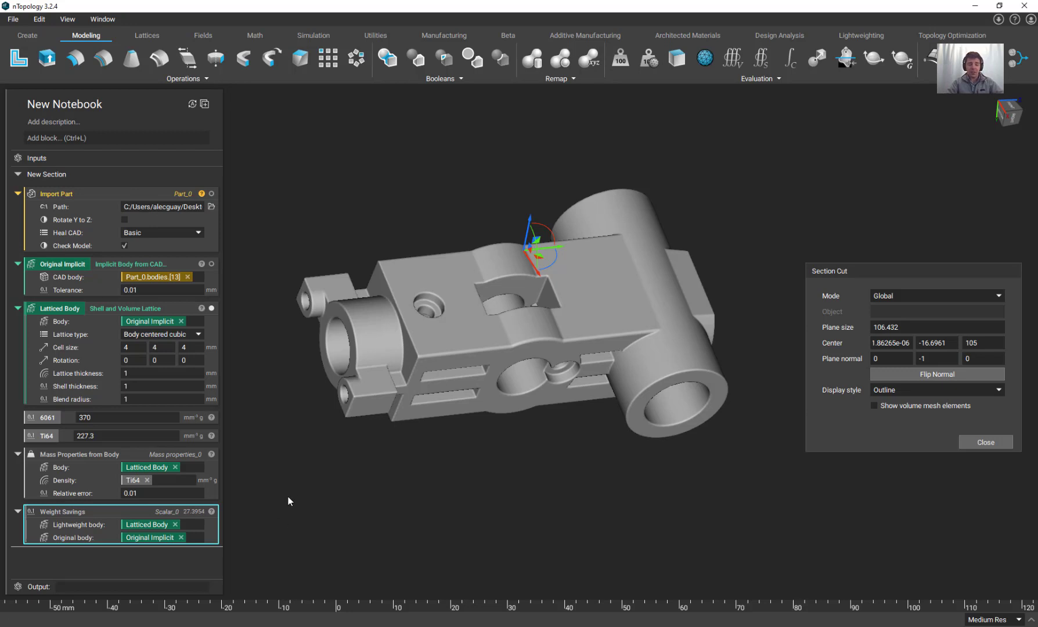